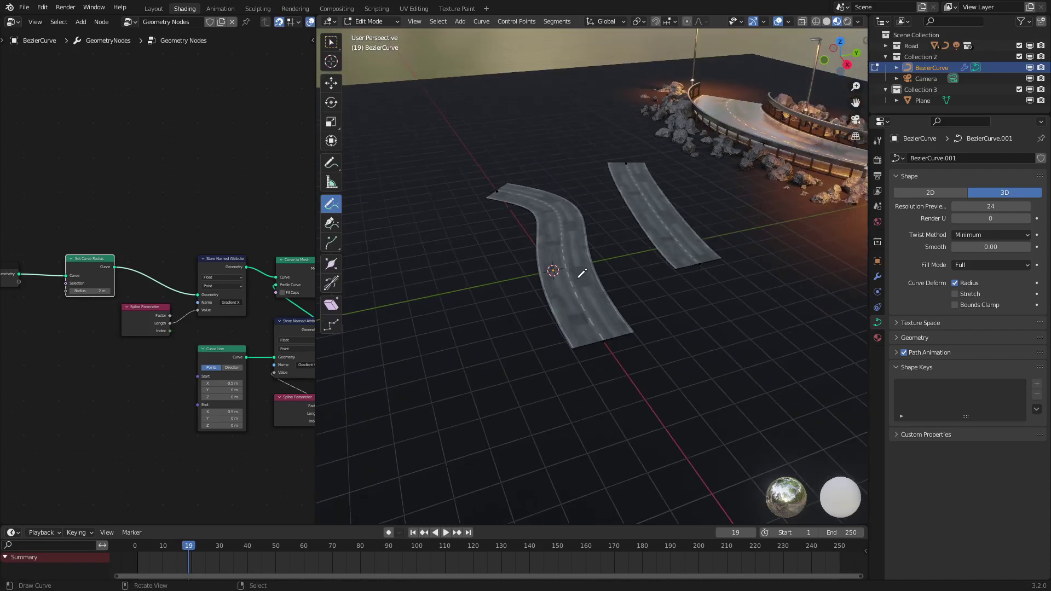
- Draw three more freehand road segments around the existing ones in the curve object and return to Object Mode
mouse_move(708, 285)
mouse_down()
mouse_move(591, 403)
mouse_move(490, 420)
mouse_up()
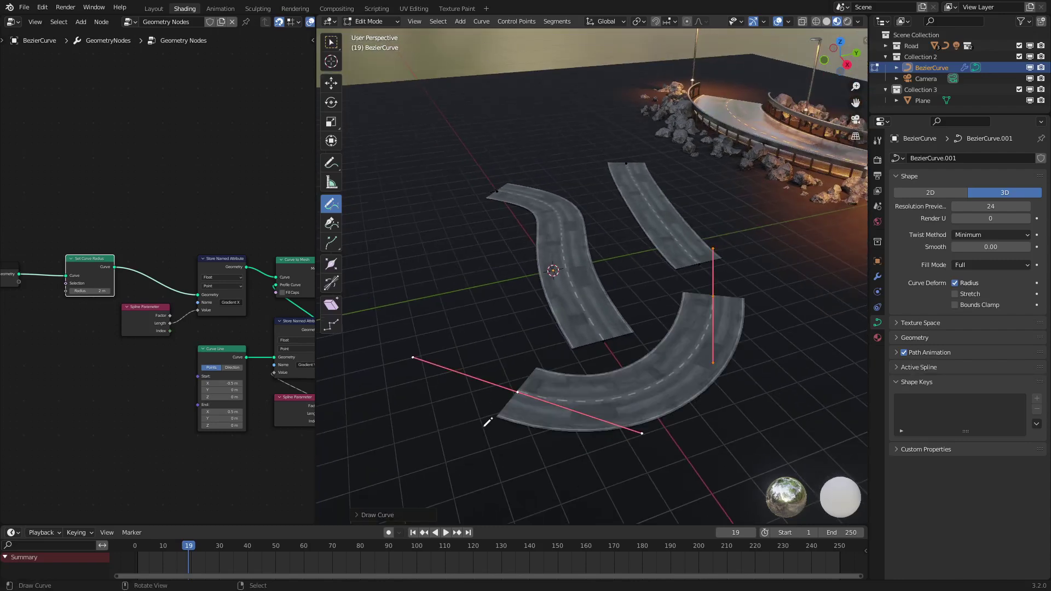
drag(422, 420, 430, 165)
mouse_move(614, 212)
middle_down()
mouse_move(680, 190)
mouse_move(352, 253)
mouse_move(679, 268)
middle_up()
scroll(697, 263, up, 3)
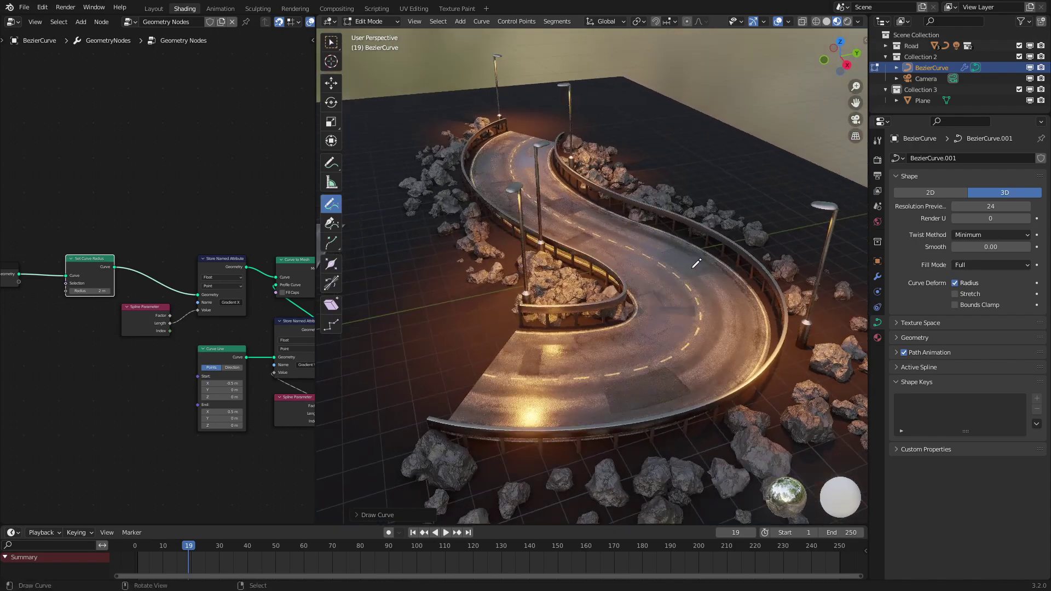
scroll(681, 264, down, 1)
shift+middle_drag(681, 263, 366, 254)
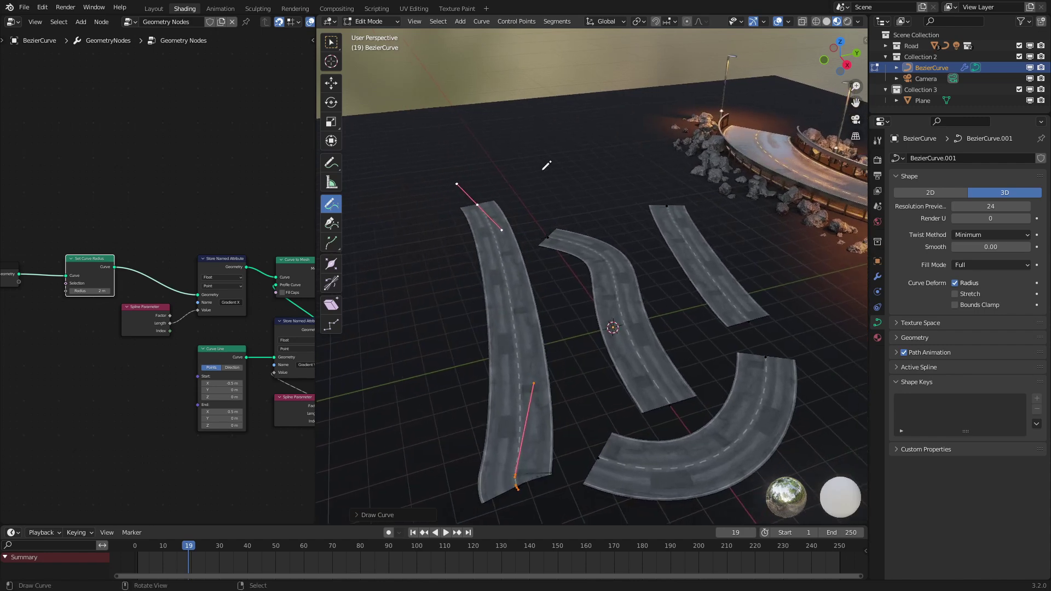
drag(547, 189, 617, 178)
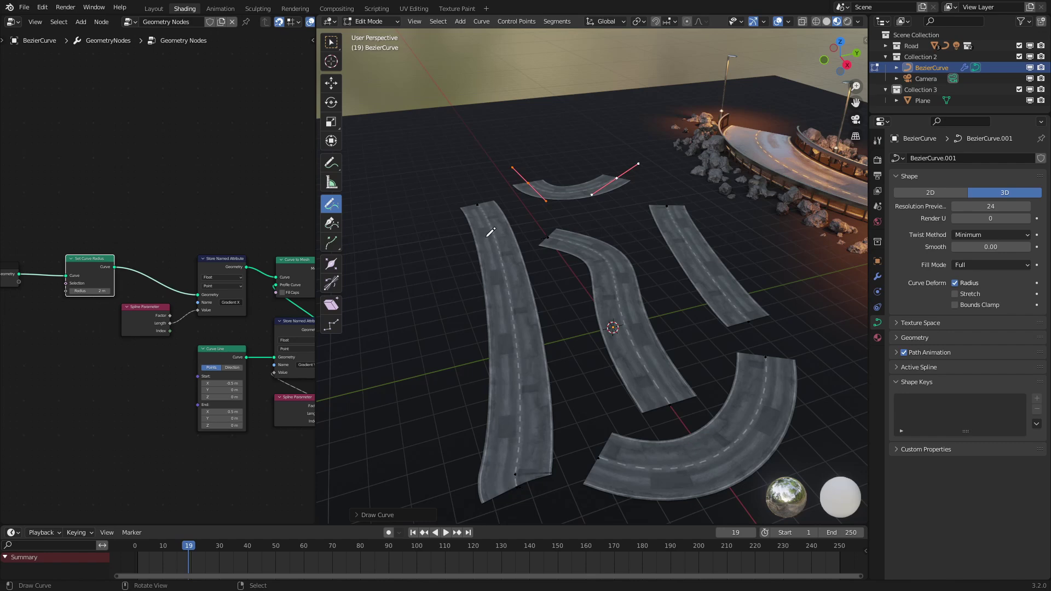
key(Tab)
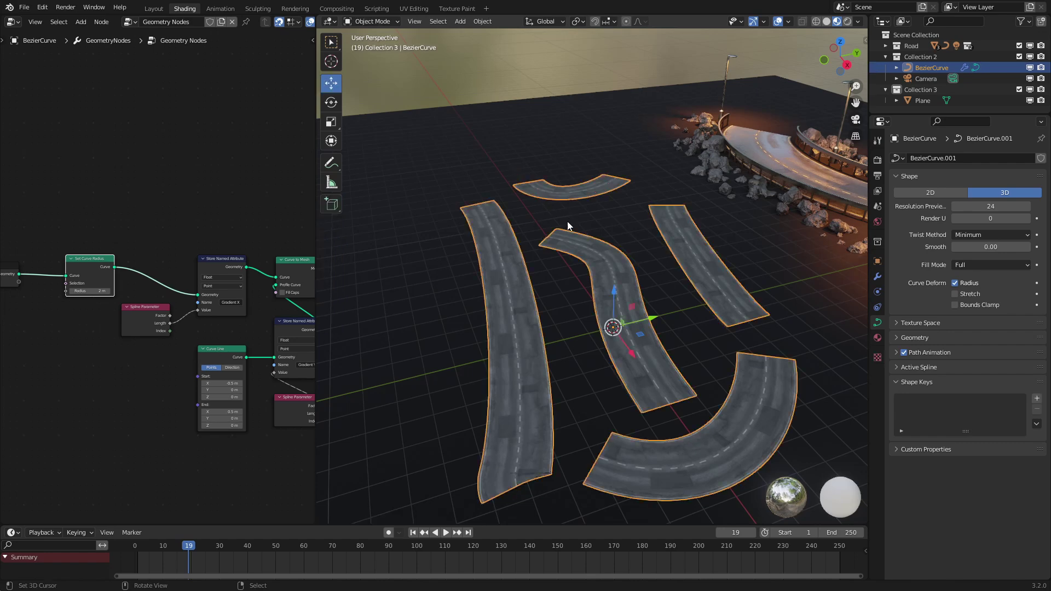
- Hide Collection 2 in the viewport, add a Bezier curve and reset its location to the world origin
click(1029, 57)
key(shift+a)
mouse_move(652, 241)
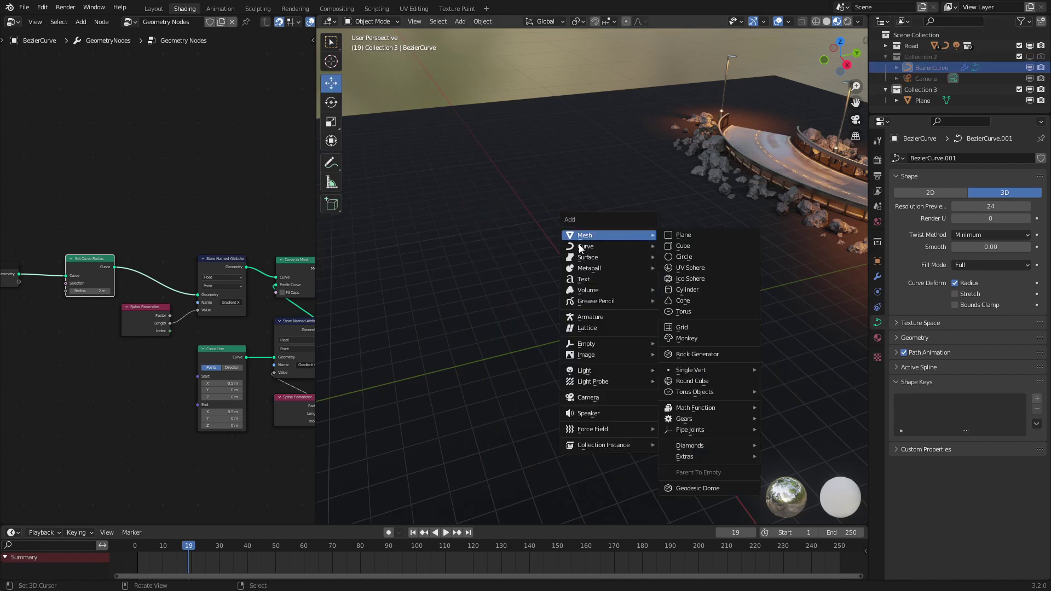
mouse_move(582, 246)
click(688, 244)
key(alt+g)
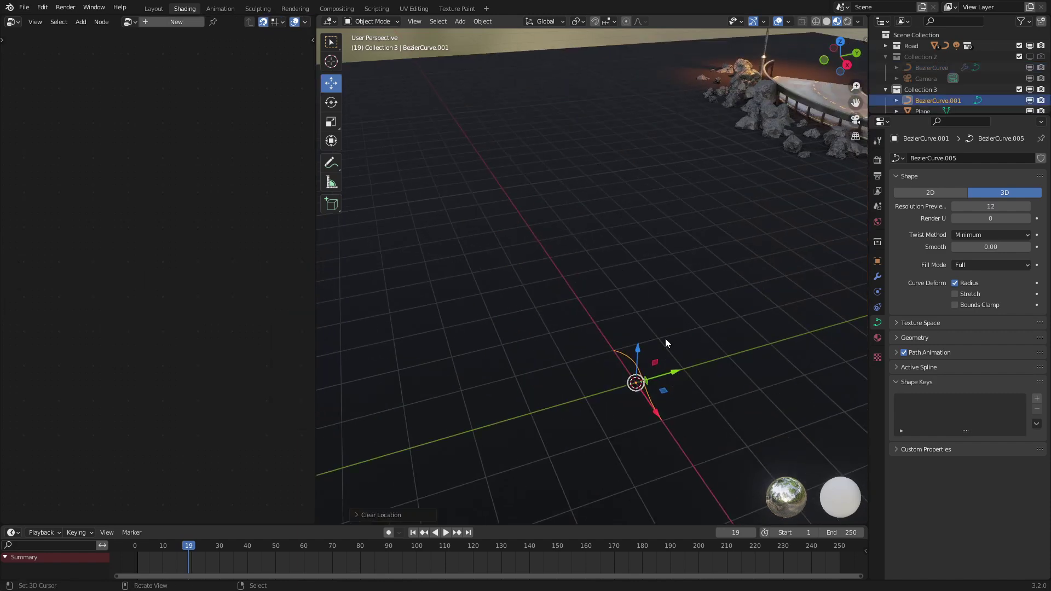
- Scale up all points of the Bezier curve by a factor of 2 in Edit Mode and return to Object Mode
middle_drag(665, 338, 592, 250)
key(Tab)
key(s)
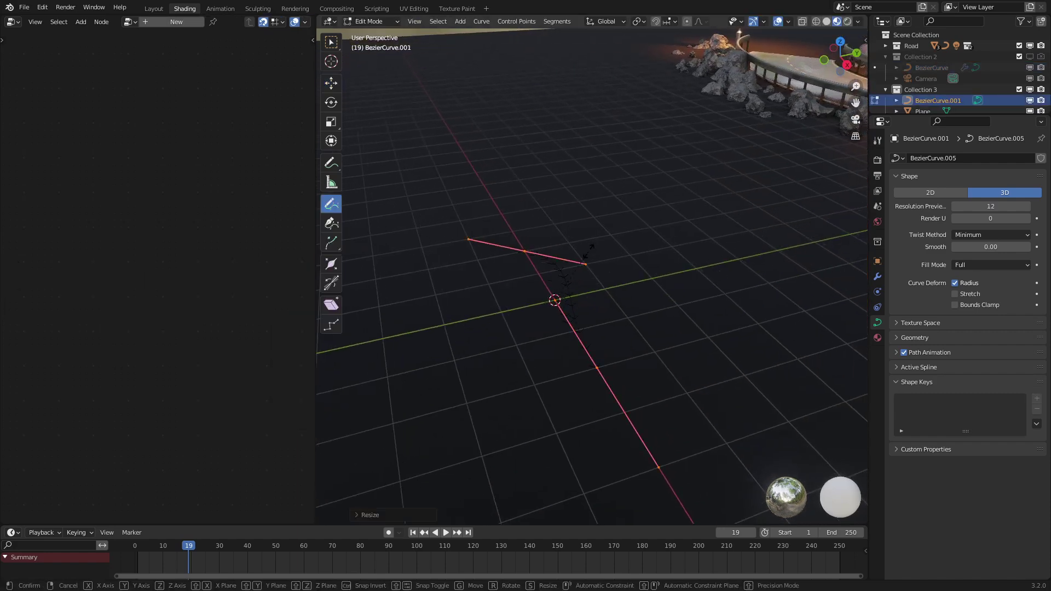
key(2)
key(2)
right_click(590, 251)
key(s)
key(2)
click(590, 251)
scroll(589, 250, down, 3)
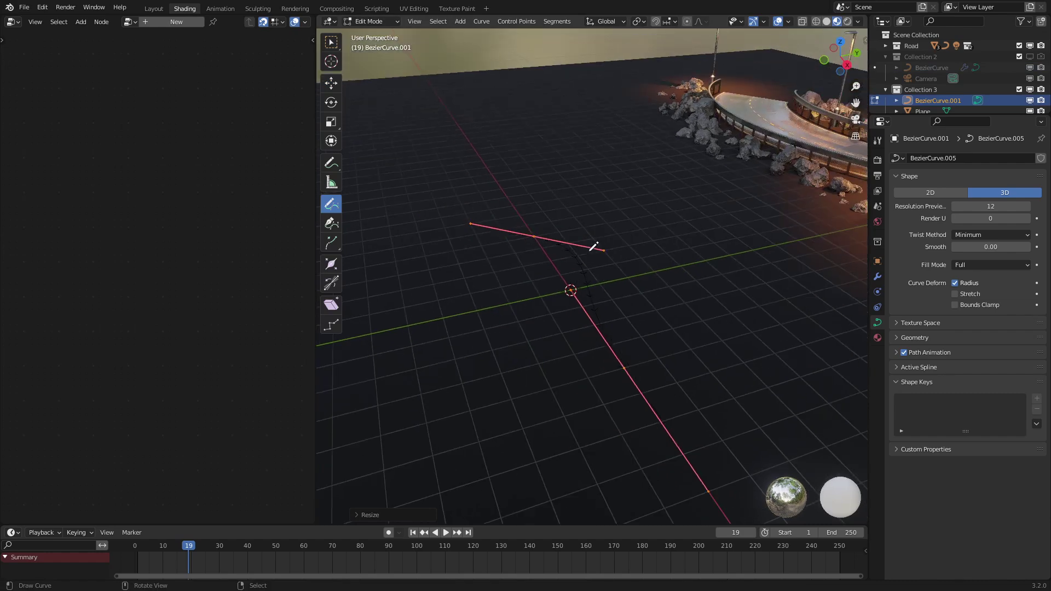
key(Tab)
mouse_move(708, 232)
middle_down()
mouse_move(411, 258)
mouse_move(681, 252)
mouse_move(694, 240)
middle_up()
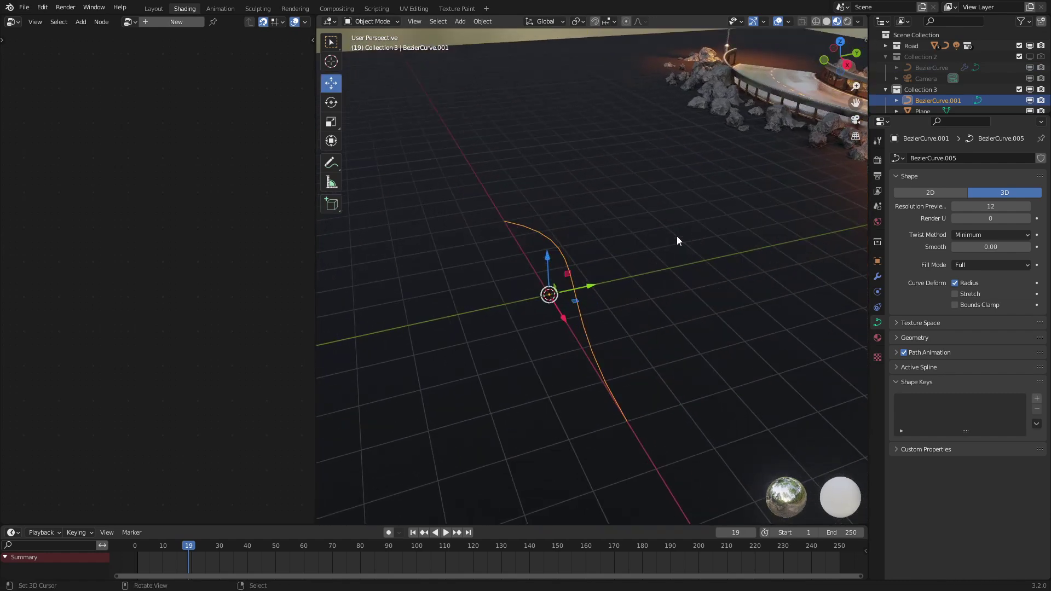
- Switch the node area to the Geometry Node Editor, create a new node tree for the curve, and widen the node area
click(13, 21)
click(38, 111)
click(175, 22)
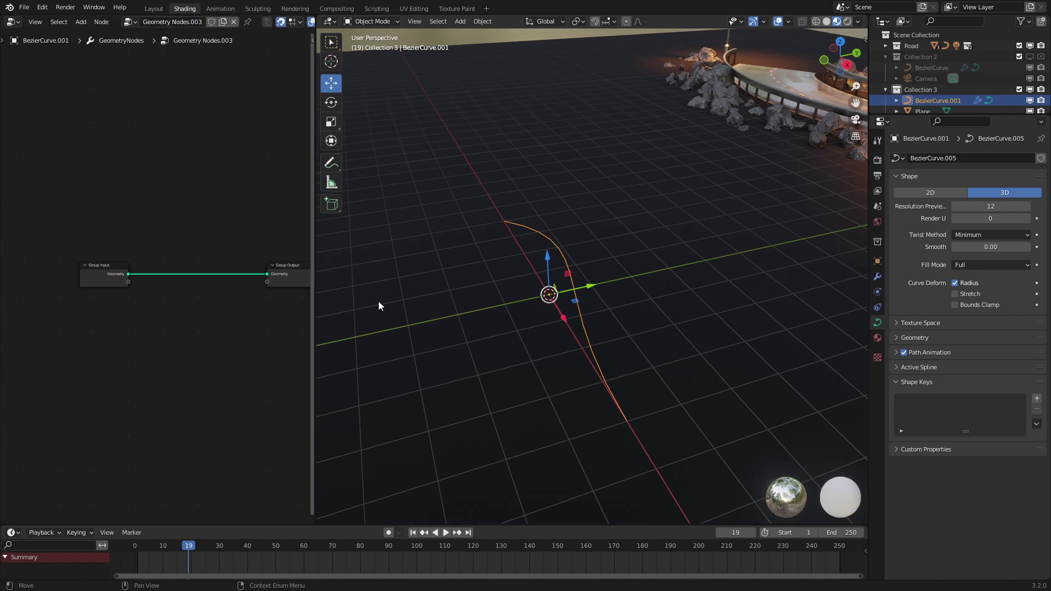
drag(315, 231, 383, 232)
scroll(230, 204, up, 2)
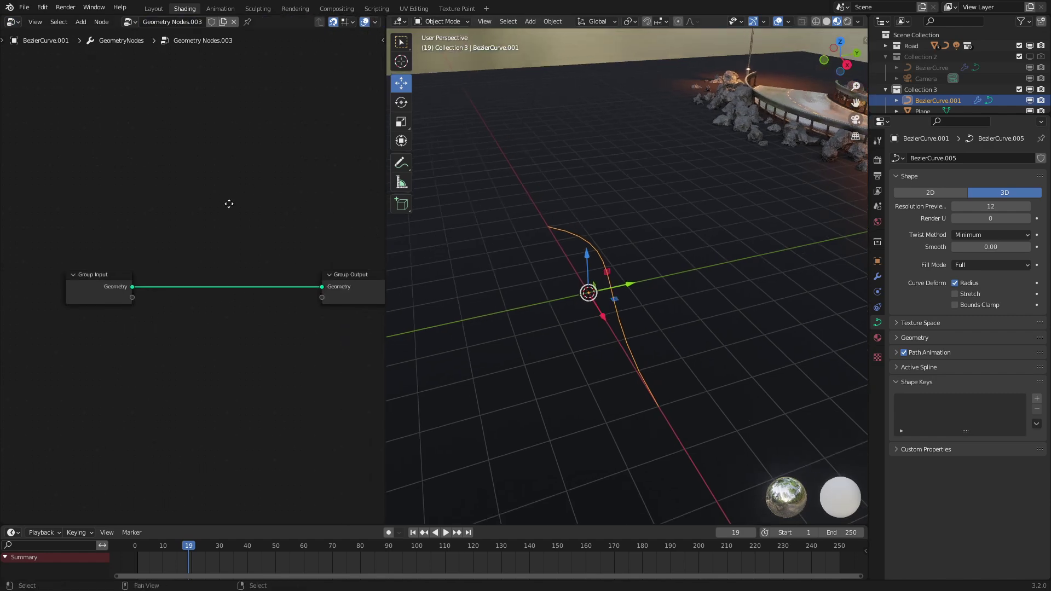
- Insert a Curve to Mesh node between Group Input and Group Output
key(shift+a)
mouse_move(194, 218)
click(250, 228)
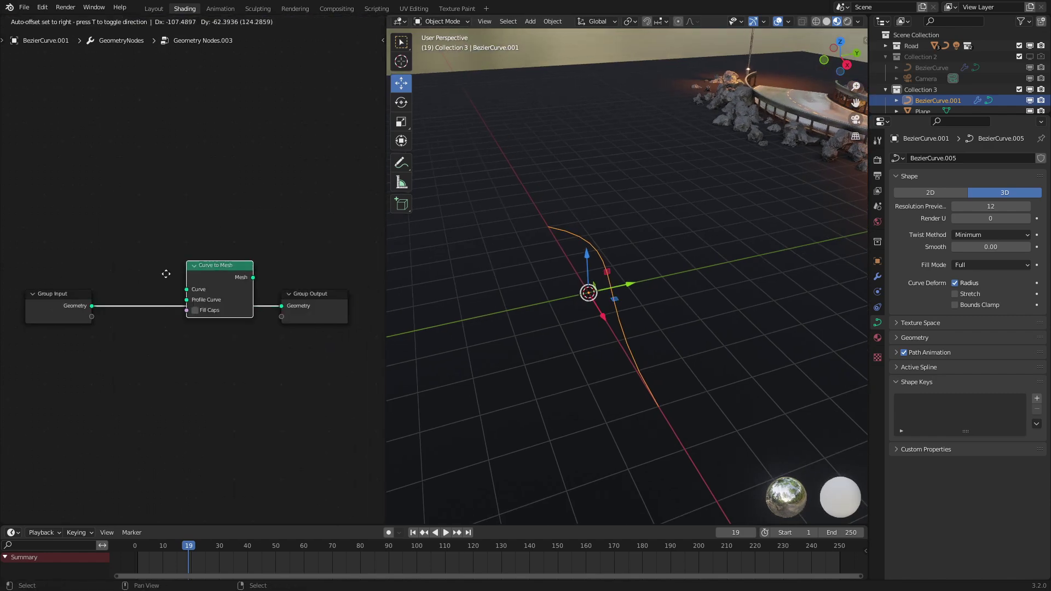
click(182, 270)
middle_drag(183, 270, 224, 210)
- Add a Curve Line node and connect it to the Profile Curve input of Curve to Mesh
key(shift+a)
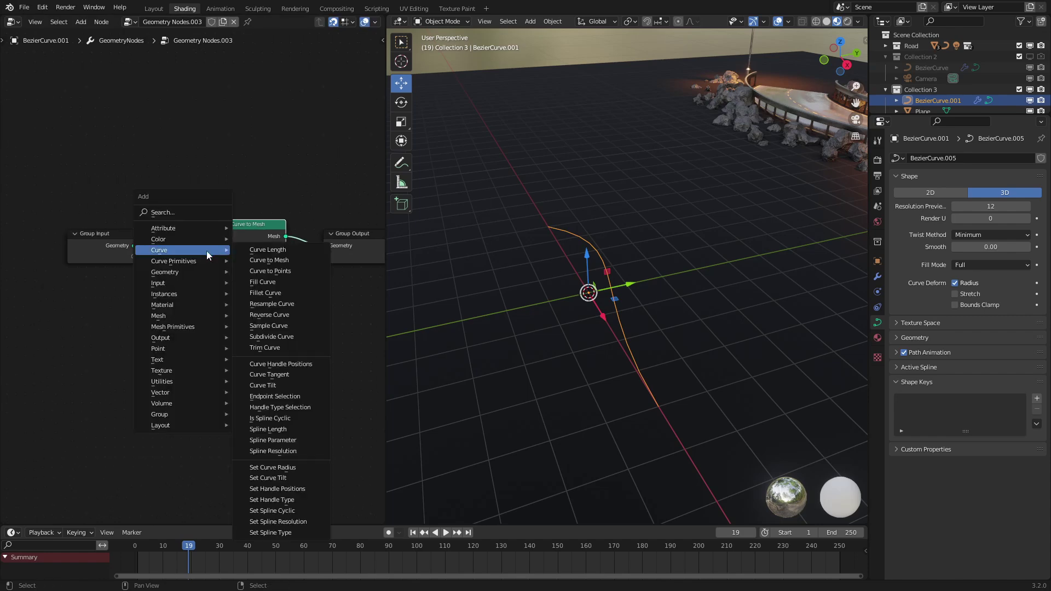
mouse_move(180, 262)
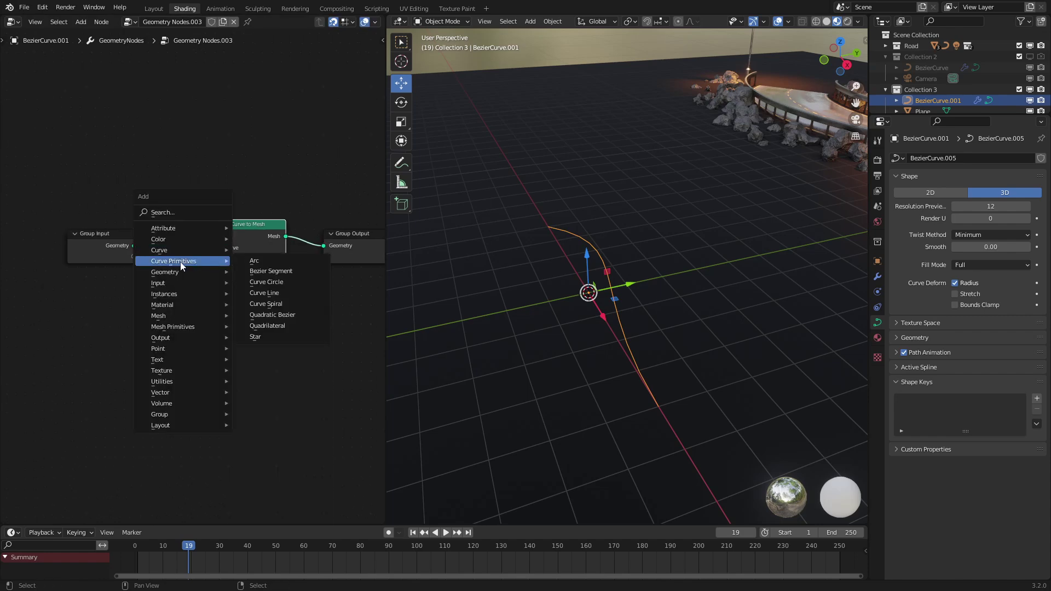
click(269, 294)
click(142, 302)
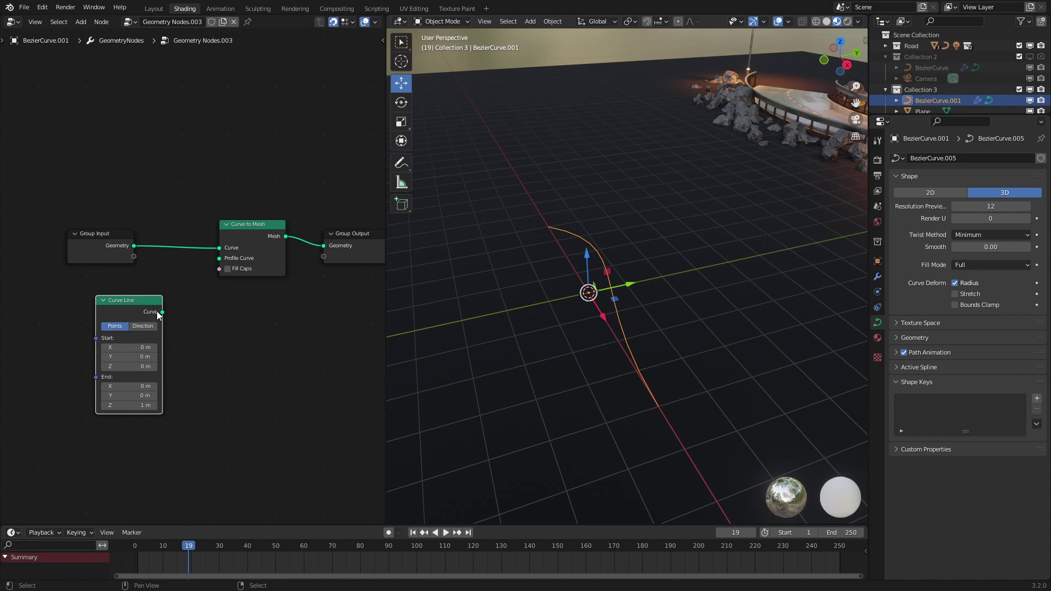
drag(162, 312, 219, 257)
middle_drag(635, 290, 620, 278)
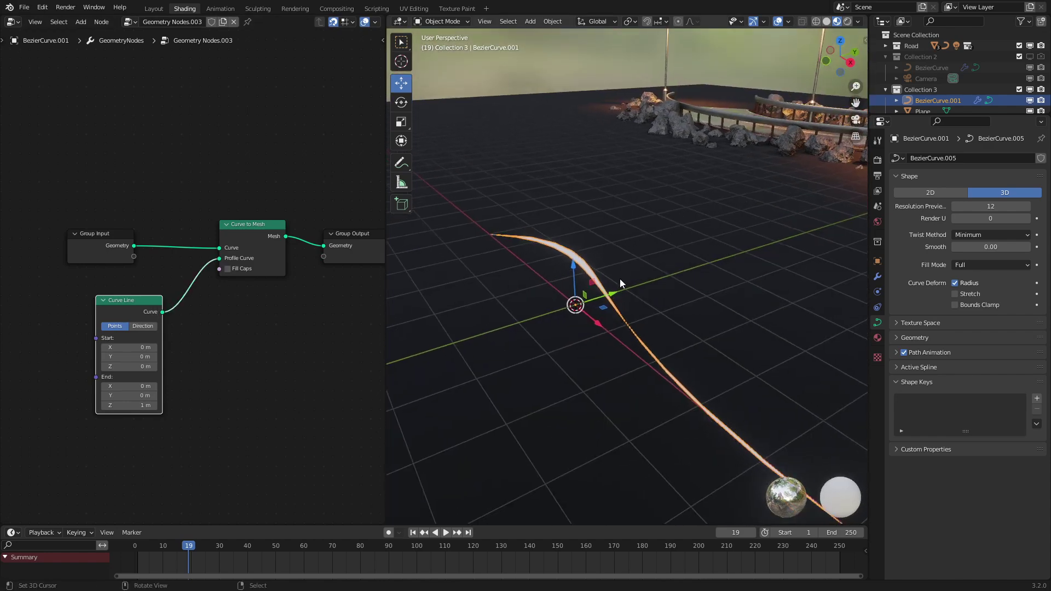
- Set the Curve Line's End Z to 0 m, End X to 1 m and Start X to -1 m
click(127, 405)
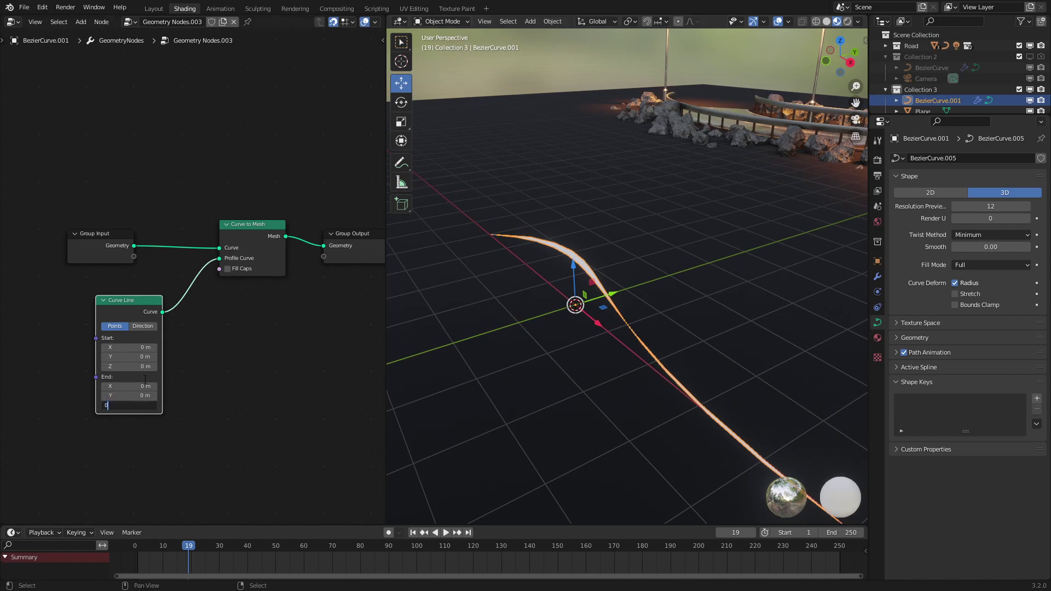
text(0)
key(Return)
ctrl+drag(130, 386, 143, 386)
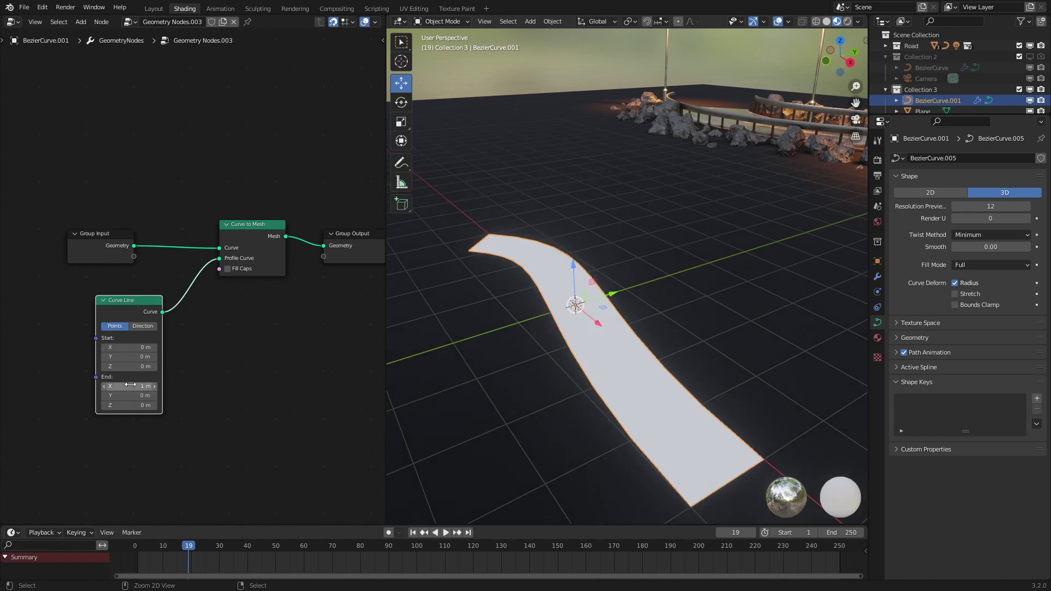
ctrl+drag(129, 348, 116, 348)
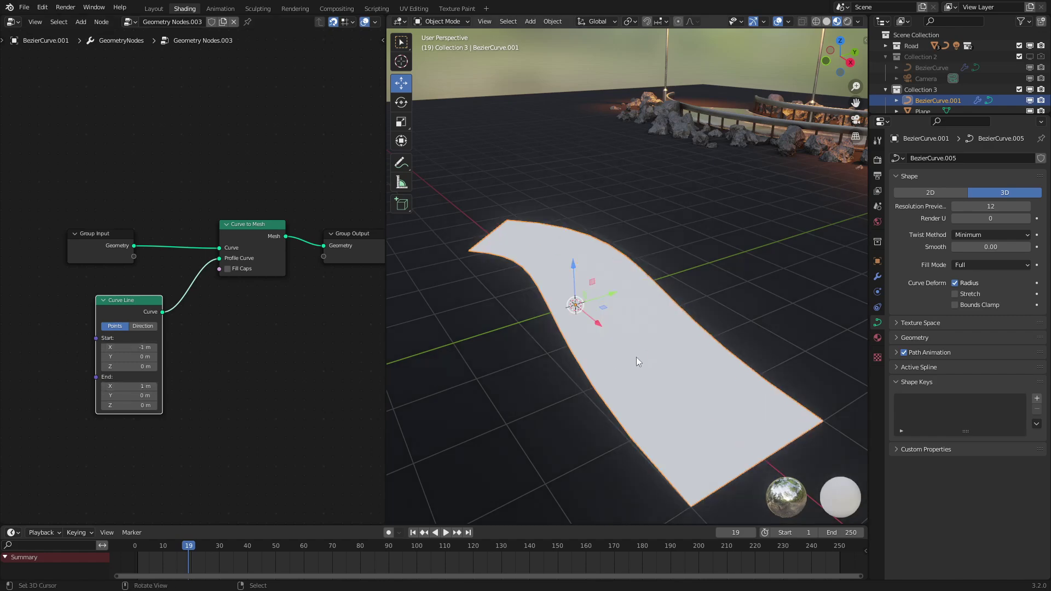
- Examine the flat strip in other viewport shading modes and return to Material Preview
mouse_move(636, 357)
middle_down()
mouse_move(598, 356)
mouse_move(612, 383)
mouse_move(590, 374)
middle_up()
scroll(314, 332, down, 1)
key(z)
click(583, 365)
key(z)
click(733, 353)
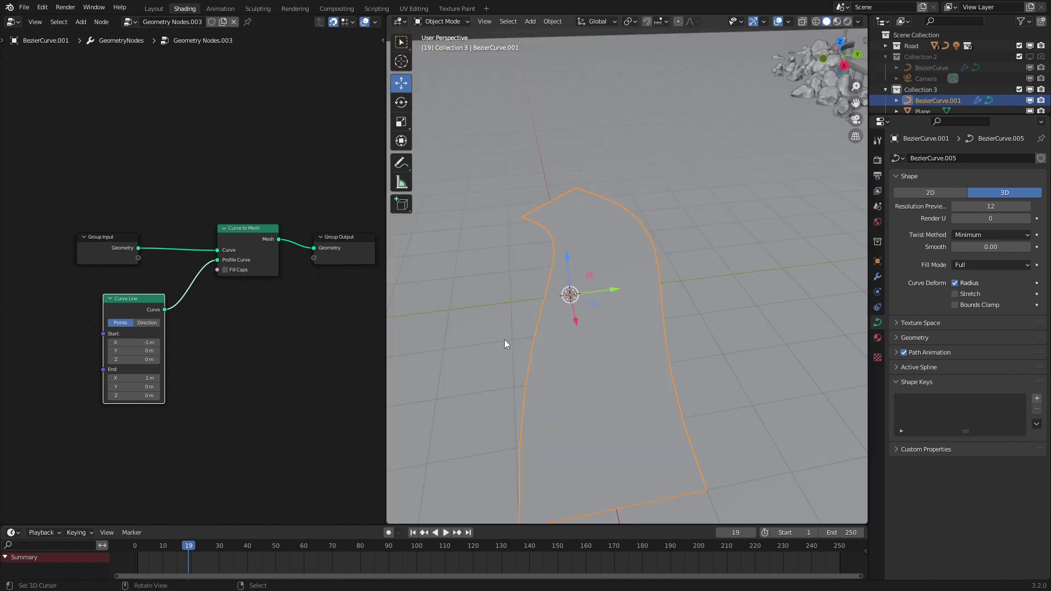
key(z)
click(640, 385)
- Insert a Set Material node between Curve to Mesh and Group Output
scroll(244, 205, down, 3)
middle_drag(253, 187, 207, 217)
scroll(207, 222, up, 2)
key(shift+a)
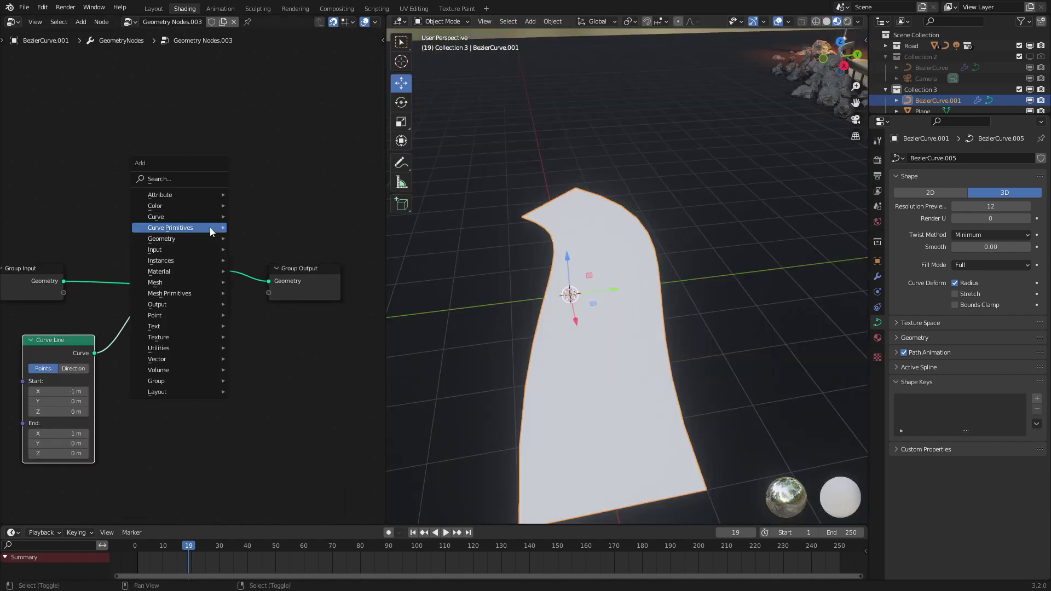
click(197, 179)
text(set)
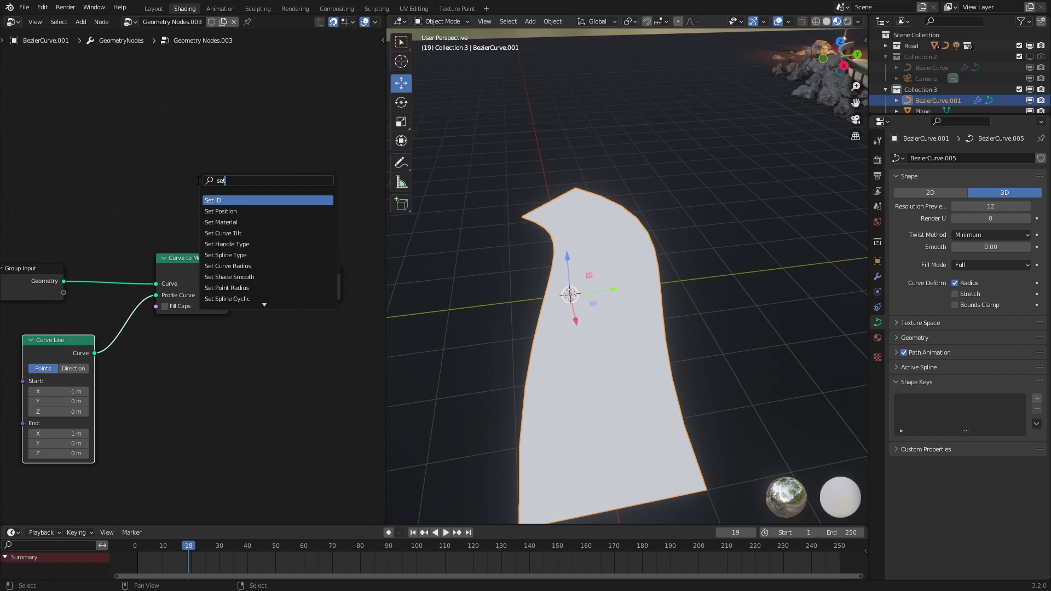
key(Down)
key(Down)
key(Down)
key(Return)
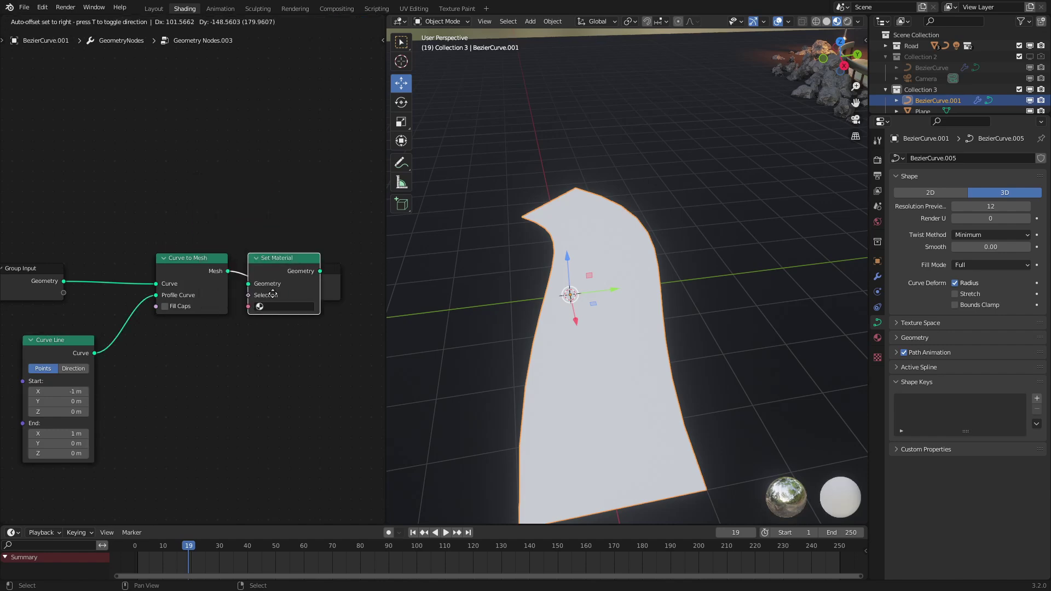
click(291, 296)
- Create a new material for the curve and assign Material.003 in the Set Material node
click(877, 338)
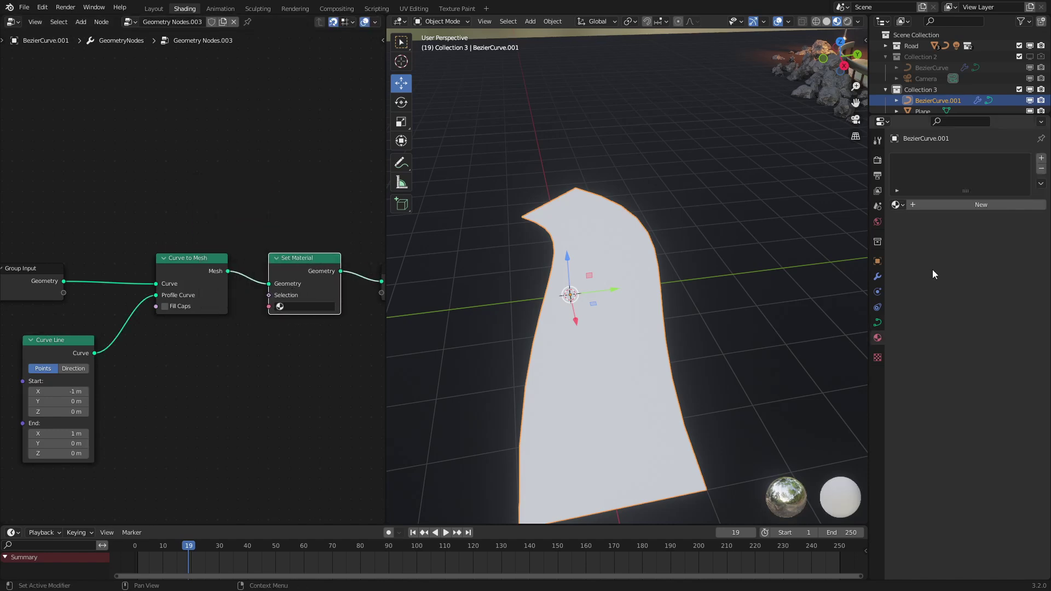
click(979, 203)
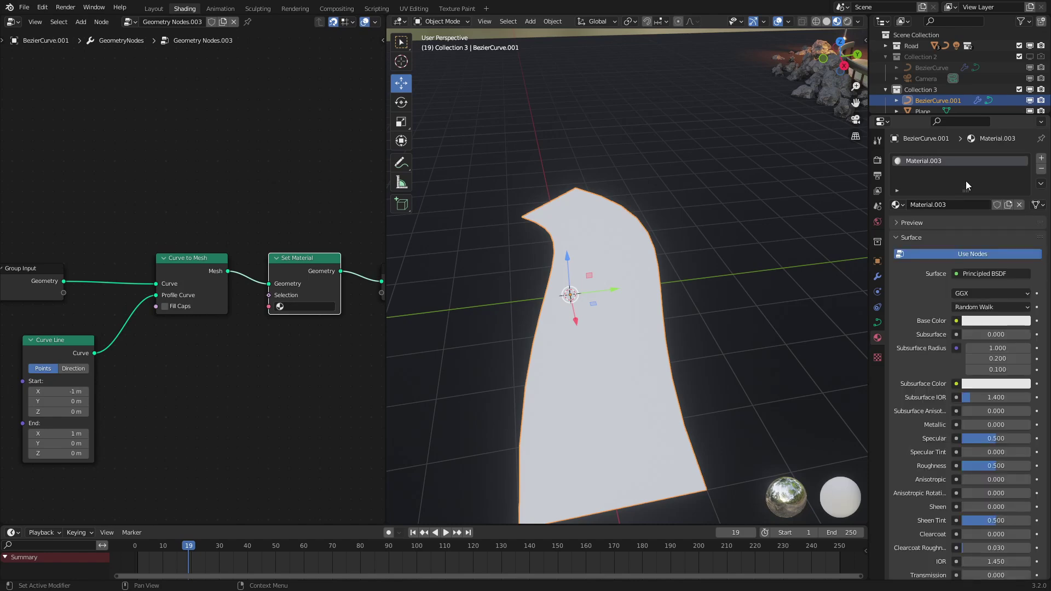
click(305, 307)
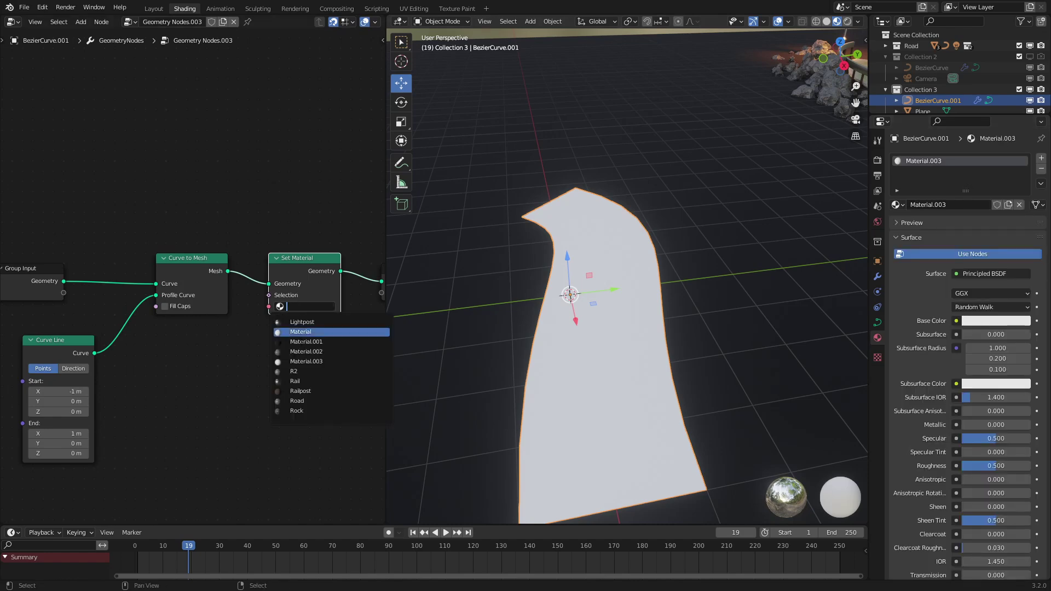
click(308, 362)
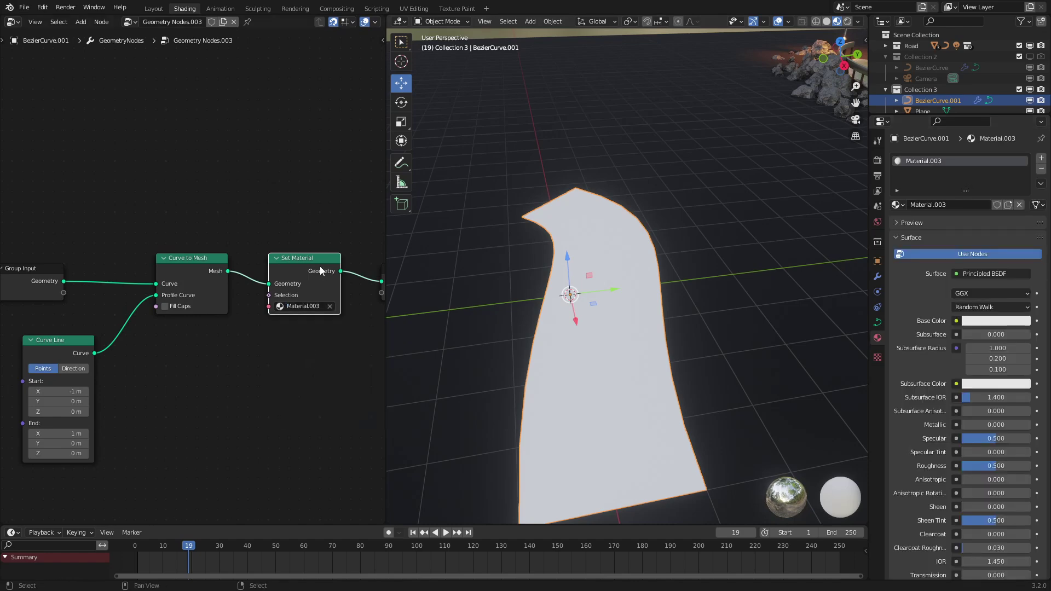
- Add a UV Map node to the material's shader nodes, preview its output on the strip, and delete the node
click(11, 23)
click(93, 125)
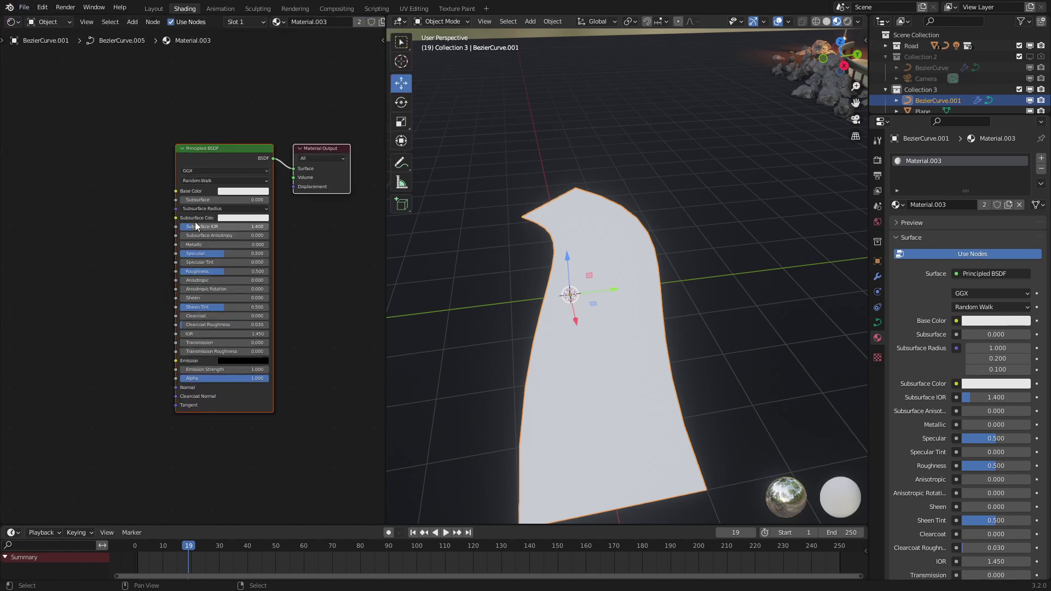
key(shift+a)
mouse_move(176, 220)
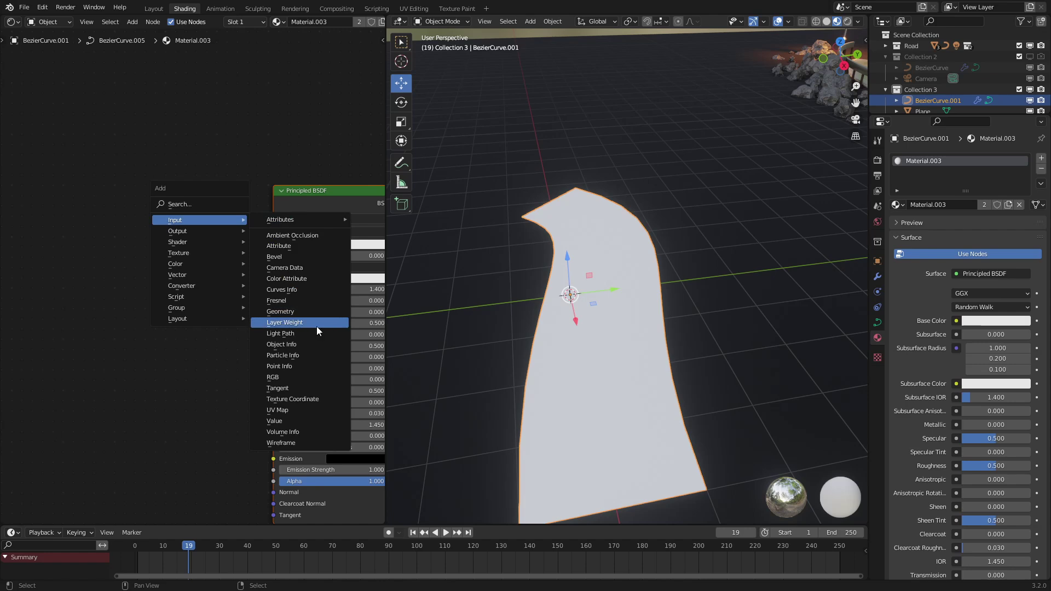
click(290, 413)
click(140, 208)
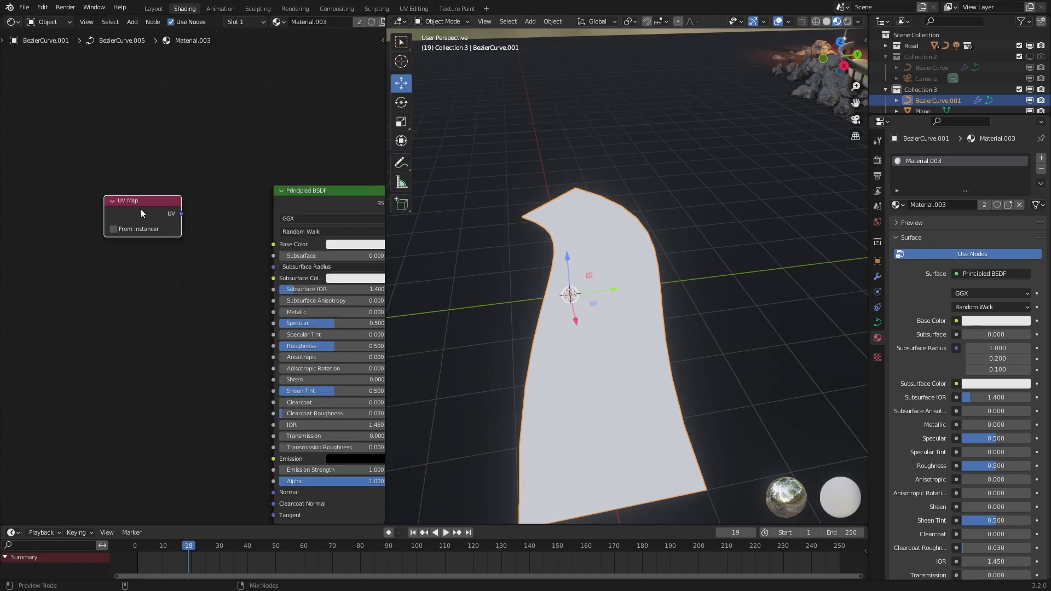
ctrl+shift+click(141, 209)
middle_drag(464, 258, 529, 241)
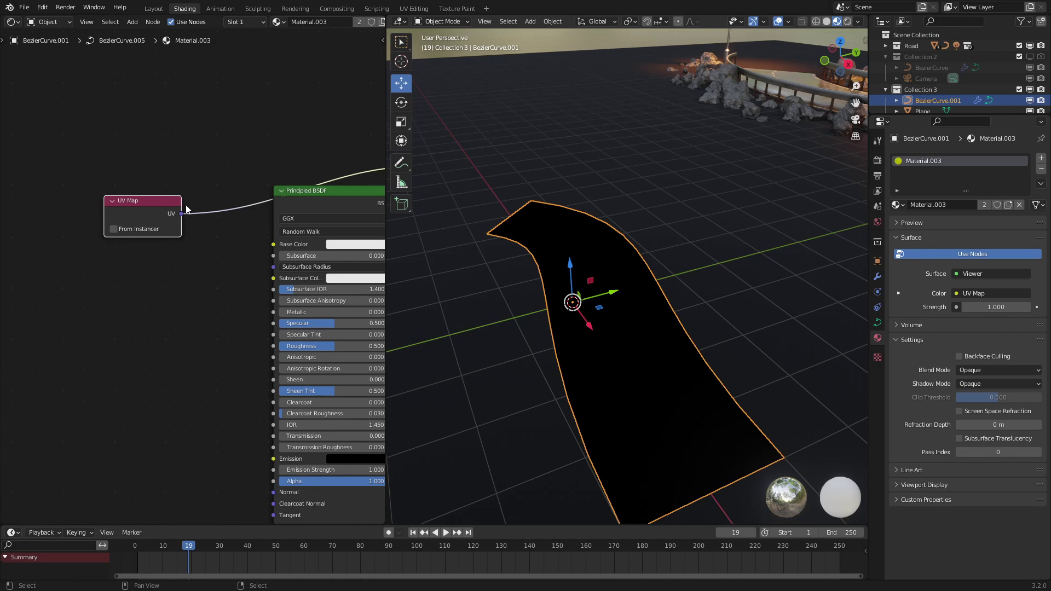
key(x)
- In the curve's geometry node tree, spread out the nodes and insert a Store Named Attribute node between Group Input and Curve to Mesh
click(13, 22)
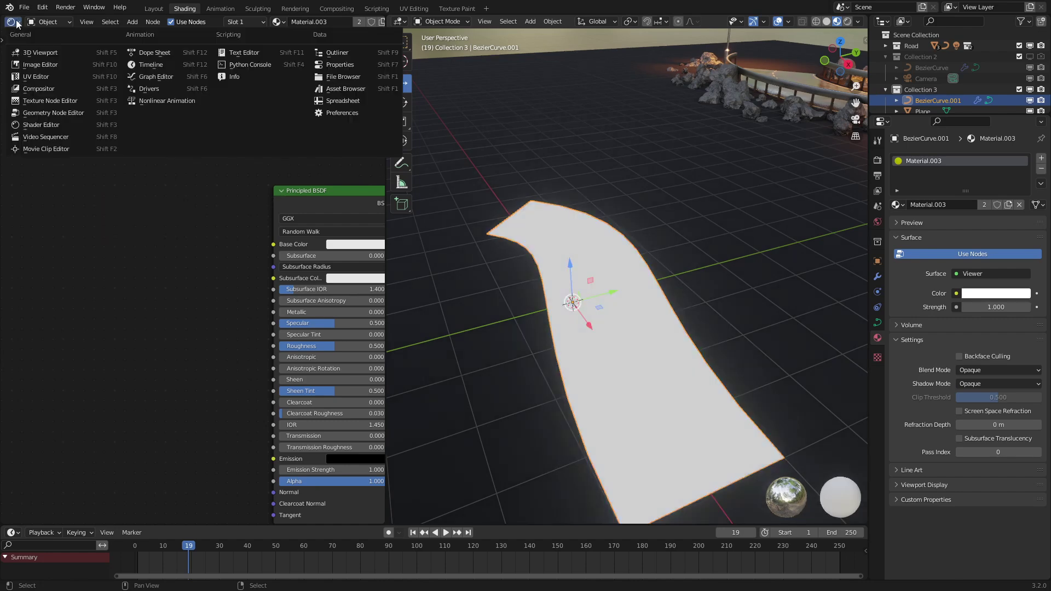
click(64, 116)
scroll(132, 268, down, 5)
middle_drag(133, 268, 135, 166)
scroll(137, 170, up, 3)
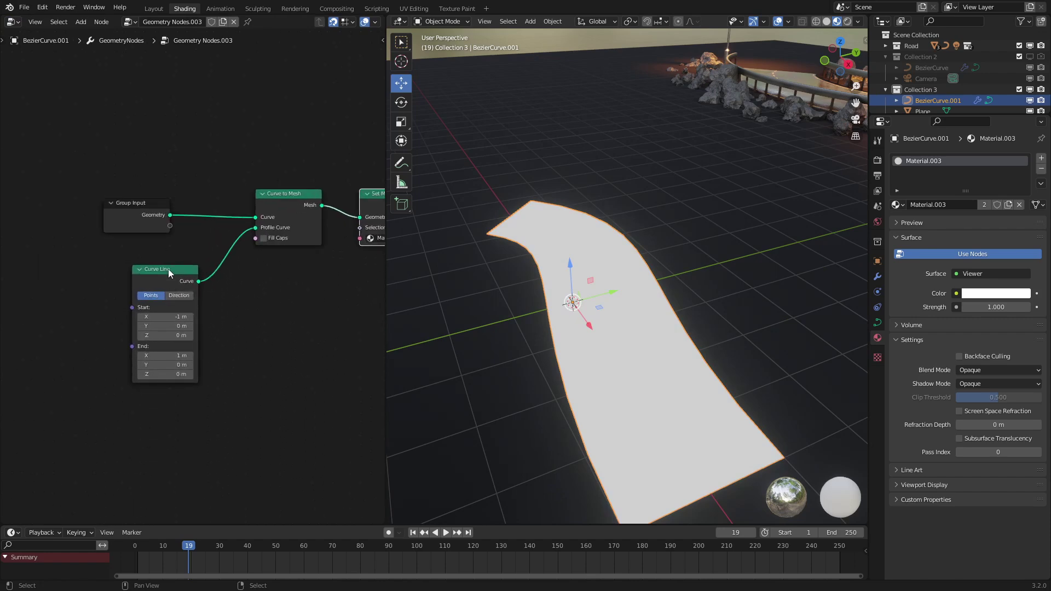
drag(169, 270, 121, 327)
drag(140, 214, 3, 214)
key(shift+a)
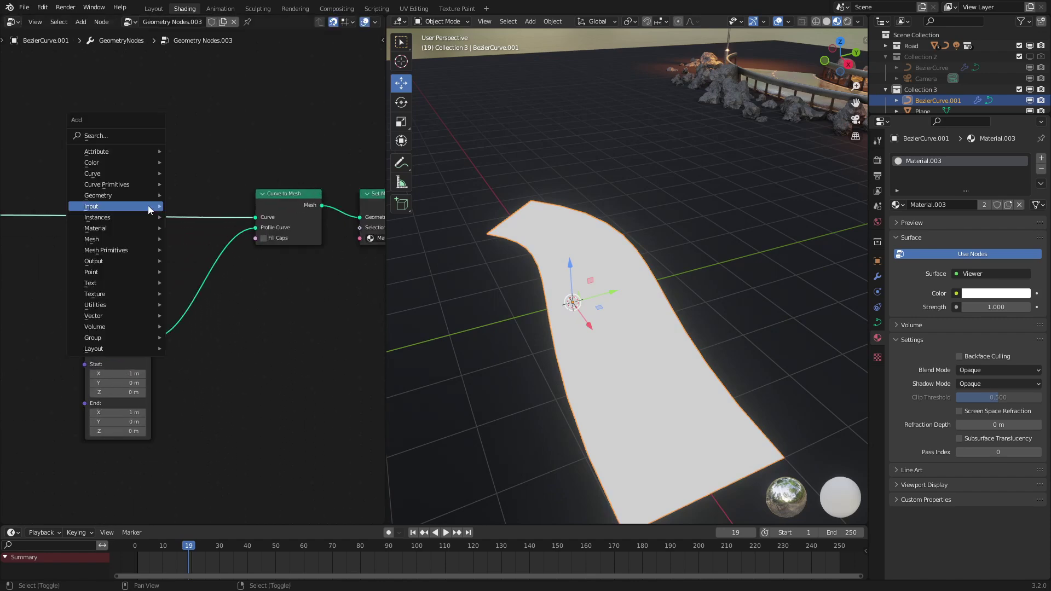
mouse_move(110, 151)
click(218, 189)
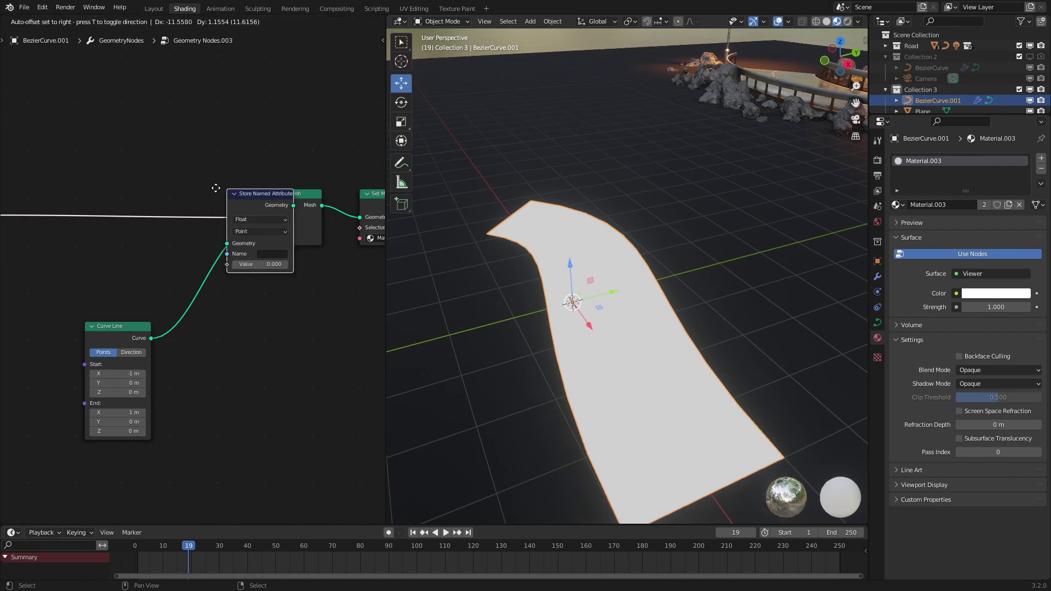
click(73, 168)
middle_drag(119, 157, 168, 178)
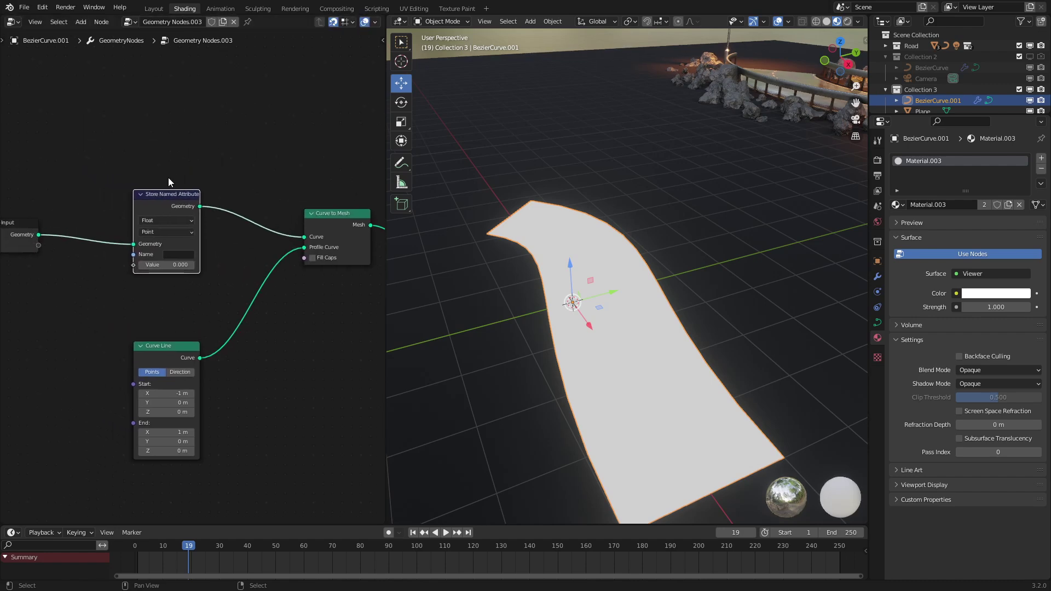
- Name the attribute of the new Store Named Attribute node Gradient X
scroll(169, 178, up, 2)
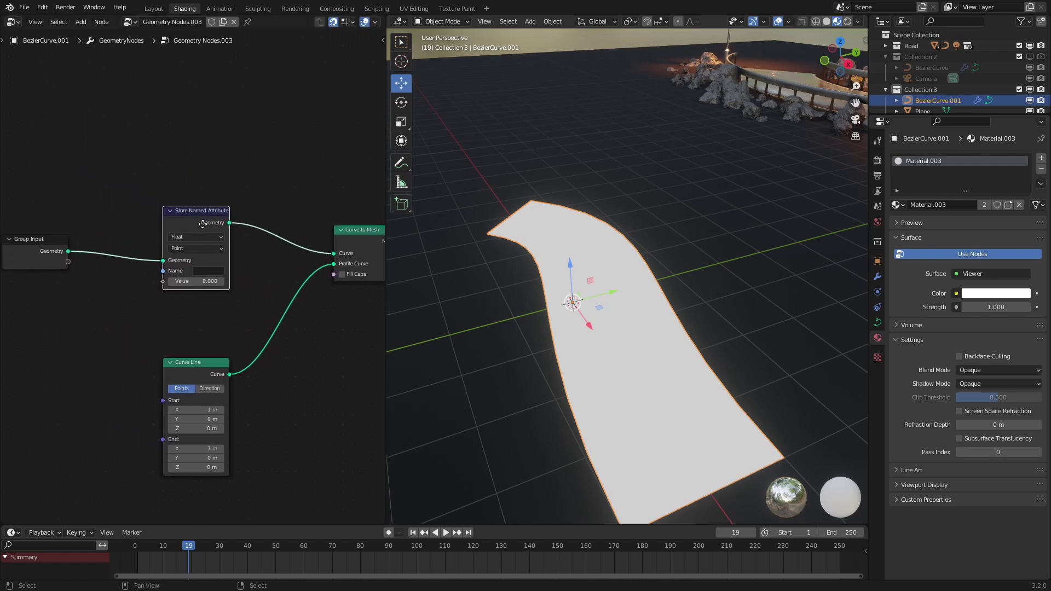
click(226, 283)
text(Grad)
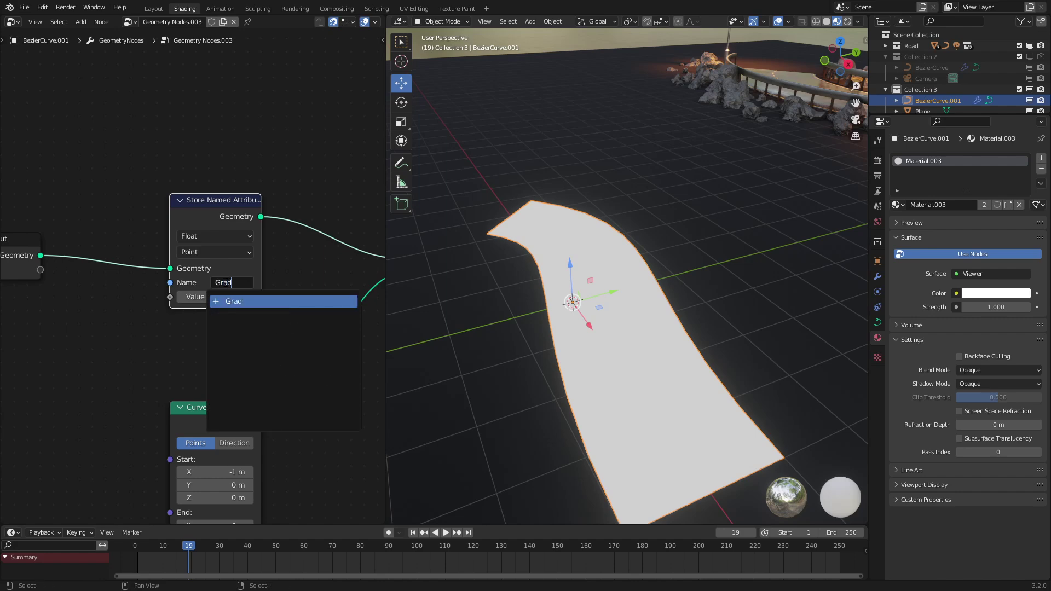
text(ient X)
key(Return)
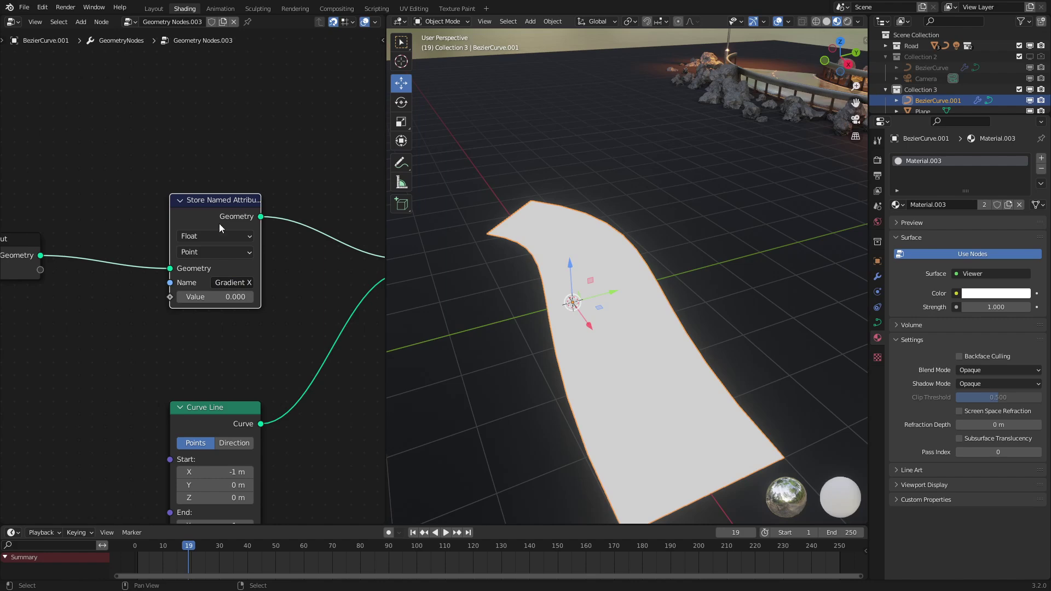
- Duplicate the Store Named Attribute node between Curve Line and Curve to Mesh's Profile Curve, naming its attribute Gradient Y
key(shift+d)
scroll(317, 366, down, 2)
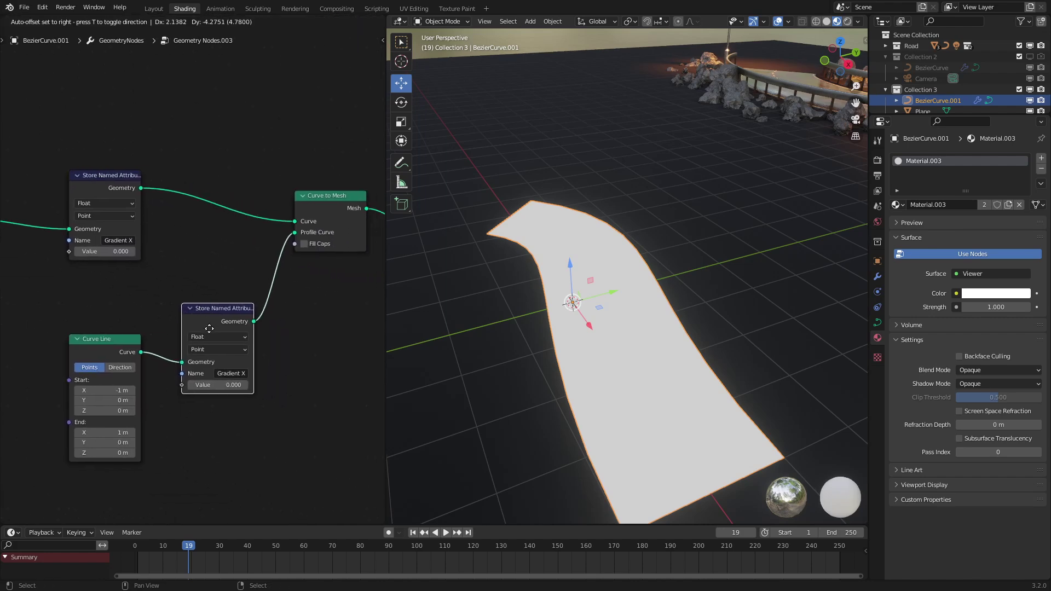
click(209, 359)
click(236, 404)
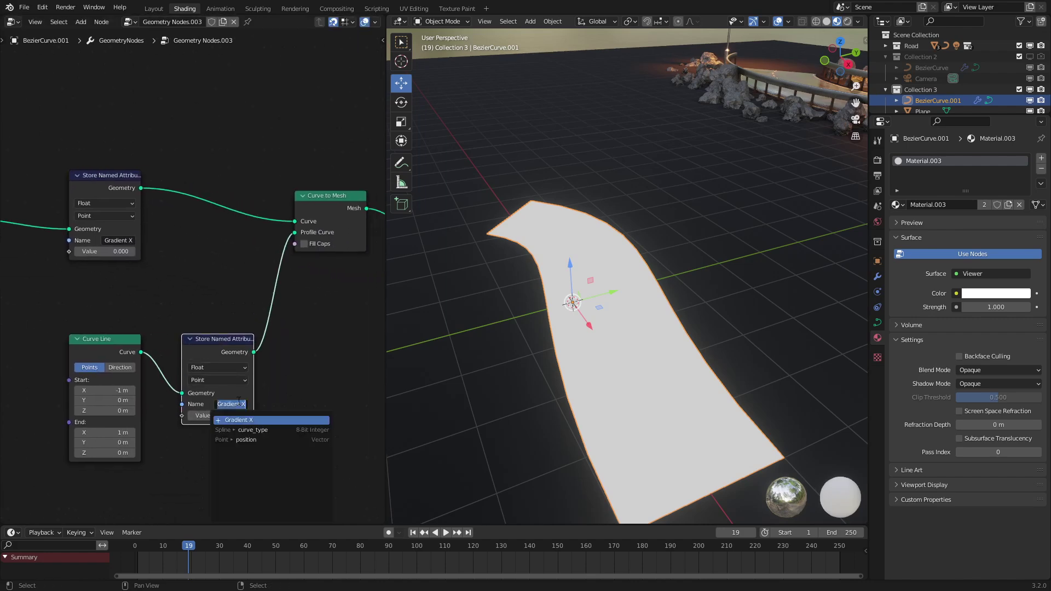
key(End)
key(BackSpace)
text(Y)
key(Return)
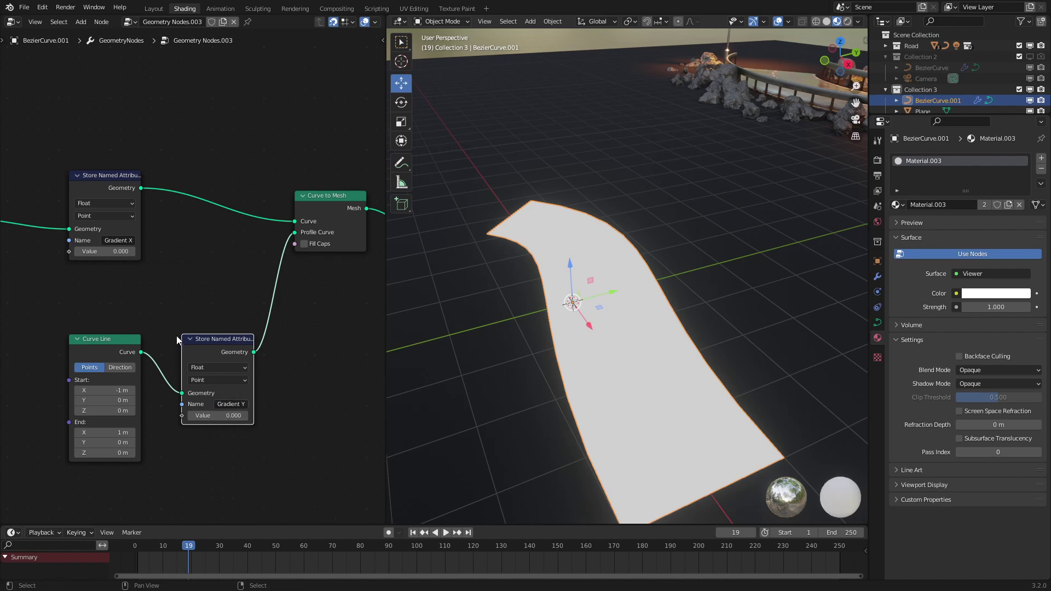
- Set the Value of the Gradient X Store Named Attribute node to 1
scroll(177, 340, down, 2)
middle_drag(171, 298, 230, 341)
scroll(228, 340, up, 2)
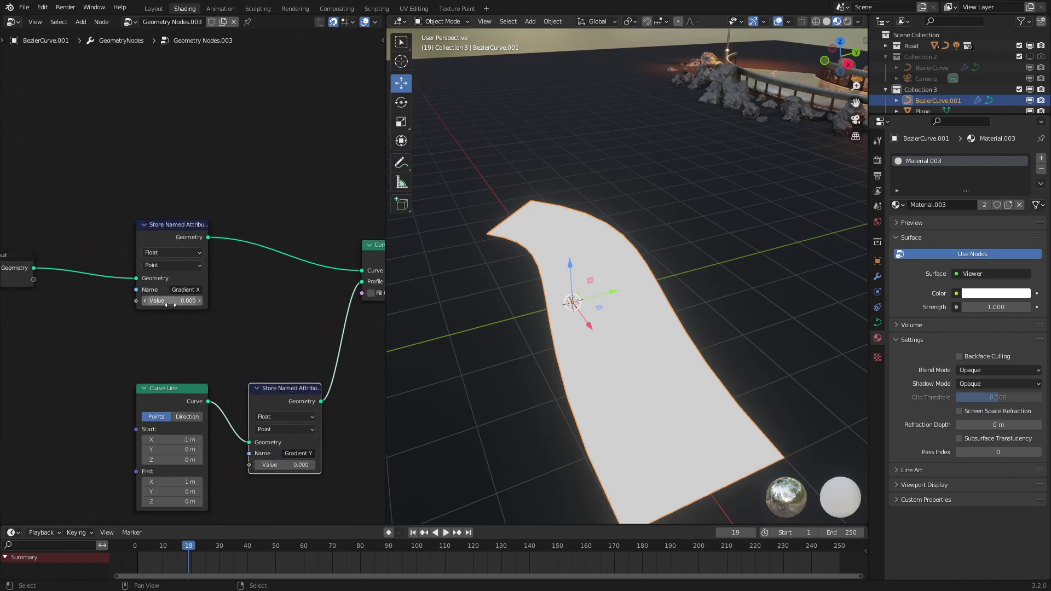
click(170, 302)
text(1)
key(Return)
- Add an Attribute node beside the Principled BSDF in Material.003's shader nodes
click(13, 22)
click(42, 127)
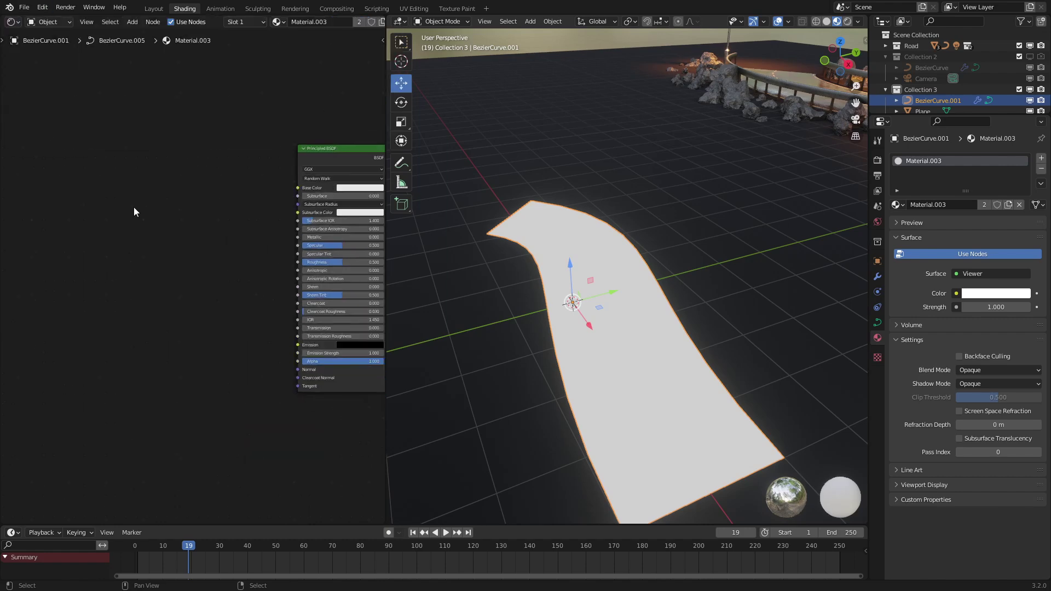
key(shift+a)
mouse_move(96, 255)
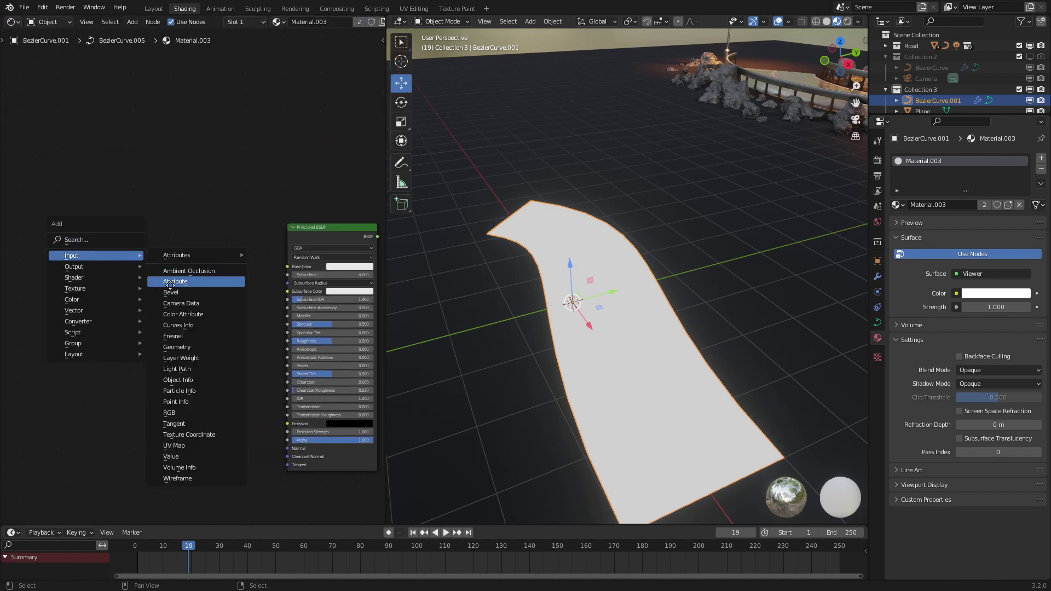
click(170, 282)
click(186, 273)
- Set the Attribute node's name to Gradient X and preview its Fac output on the strip
scroll(193, 277, up, 3)
click(187, 325)
text(Gr)
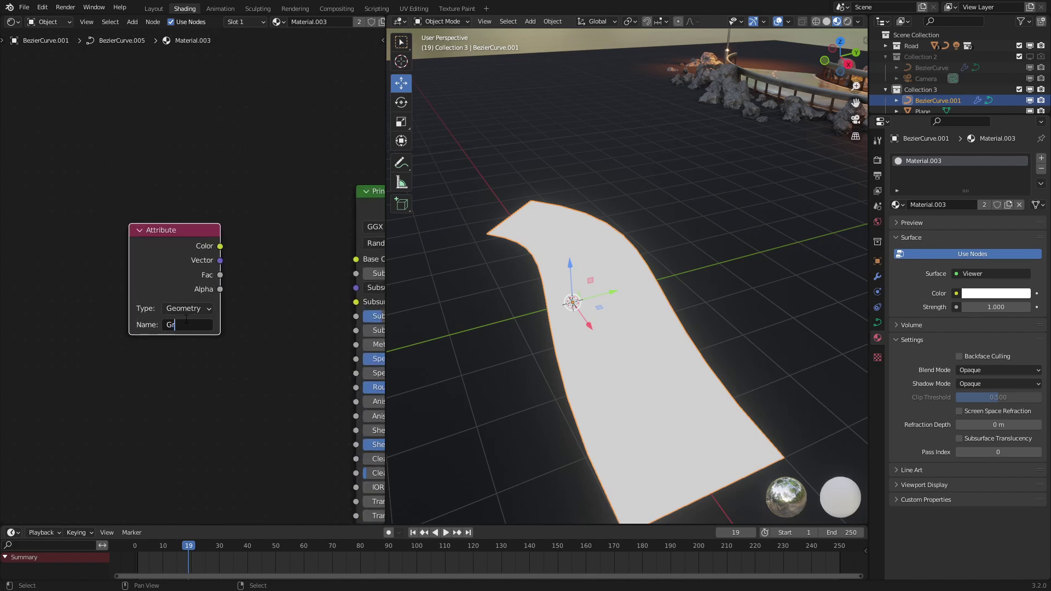
text(adient X)
key(Return)
ctrl+shift+click(190, 275)
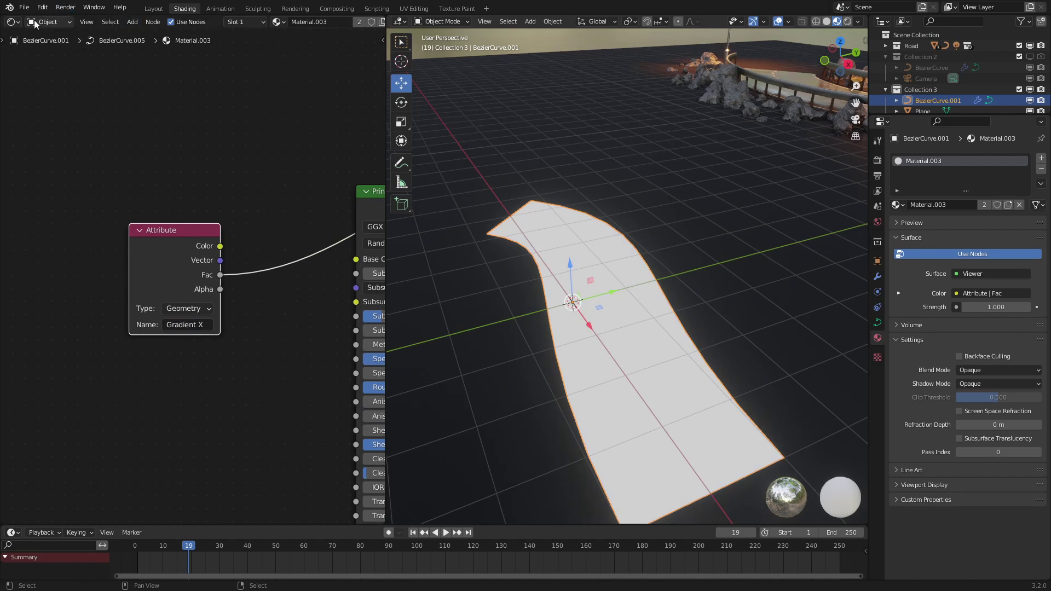
- Reopen the geometry node tree and try varying the Value of the Gradient X Store Named Attribute node
click(13, 22)
click(40, 105)
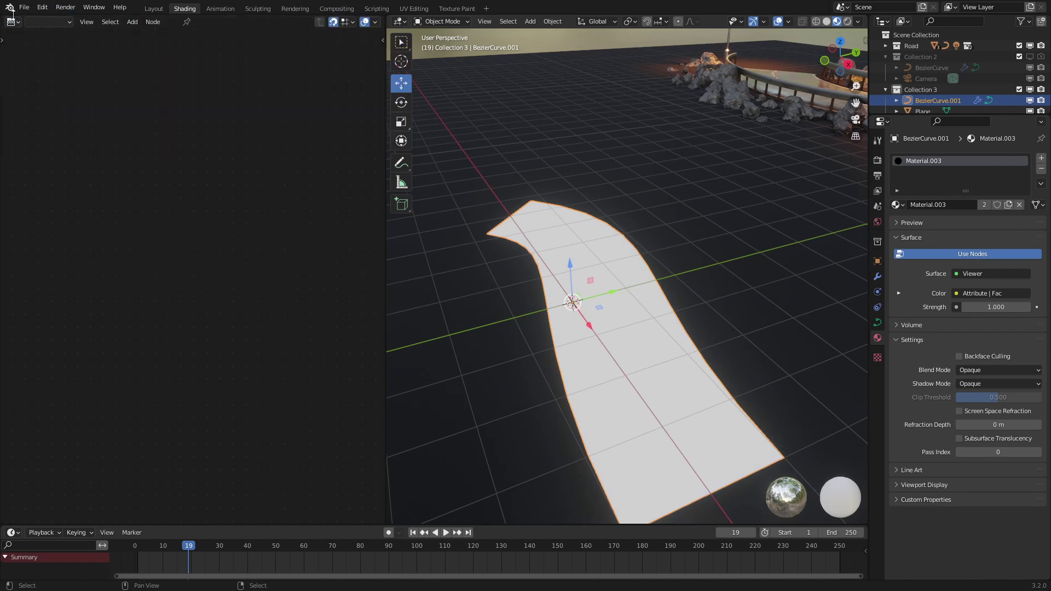
click(13, 22)
click(38, 115)
middle_drag(106, 382, 179, 275)
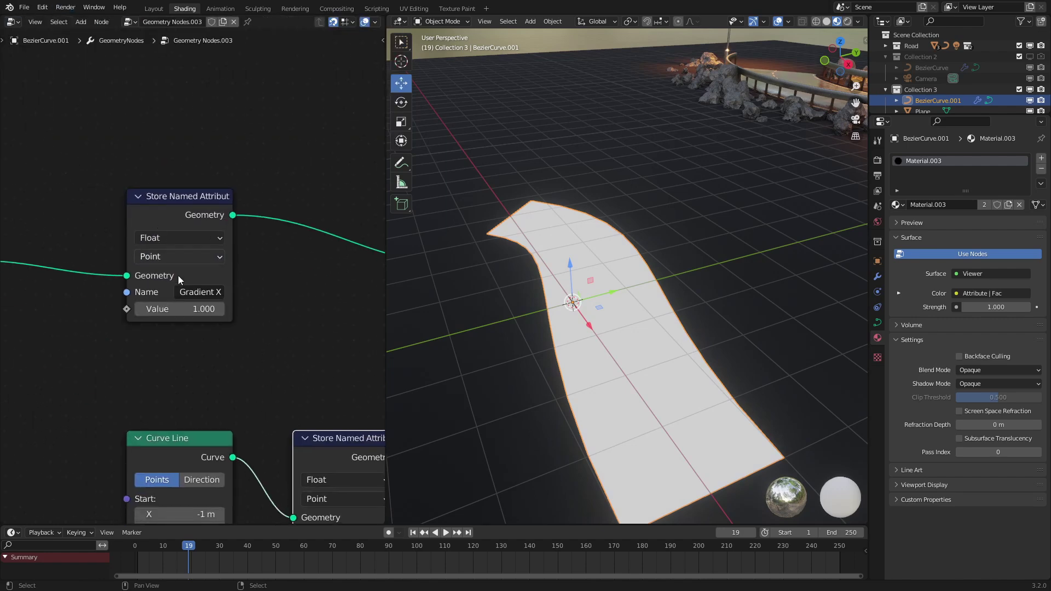
mouse_move(180, 308)
mouse_down()
mouse_move(156, 309)
mouse_move(187, 309)
mouse_up()
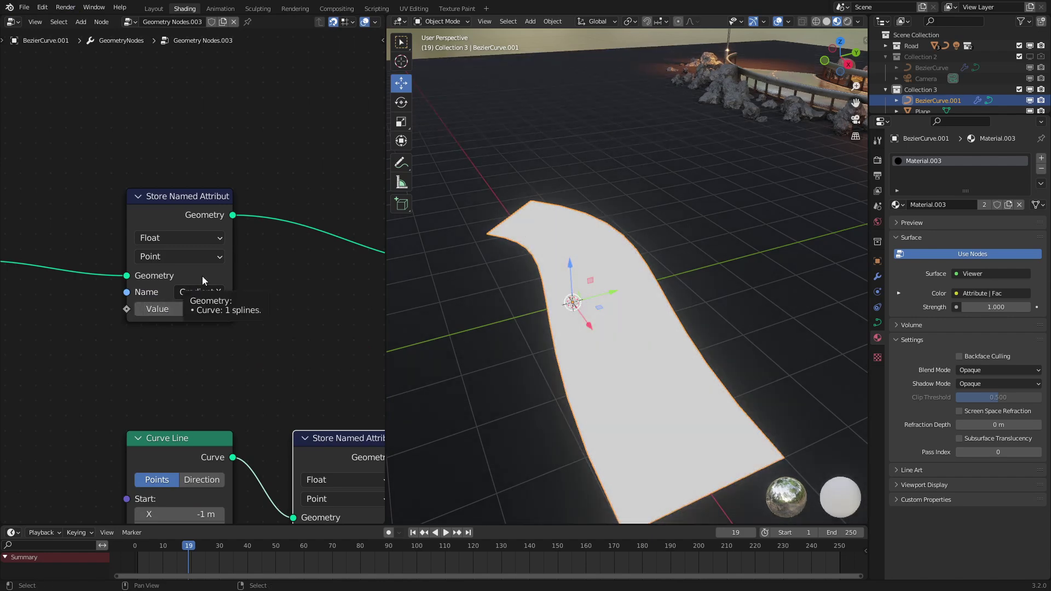
- Add a Spline Parameter node below Group Input
scroll(202, 279, down, 2)
scroll(194, 282, up, 2)
key(shift+a)
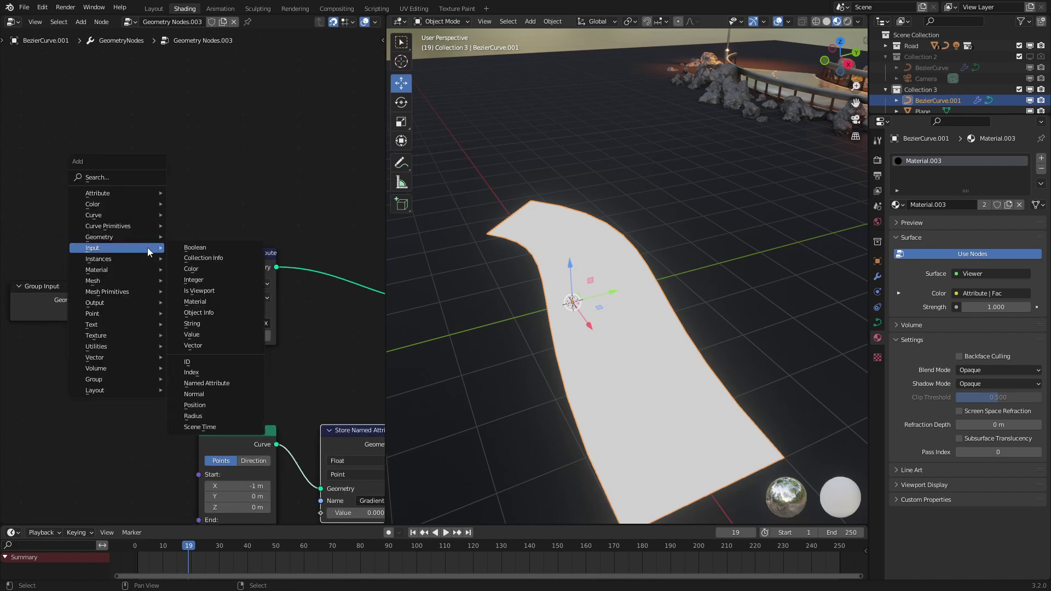
text(splin)
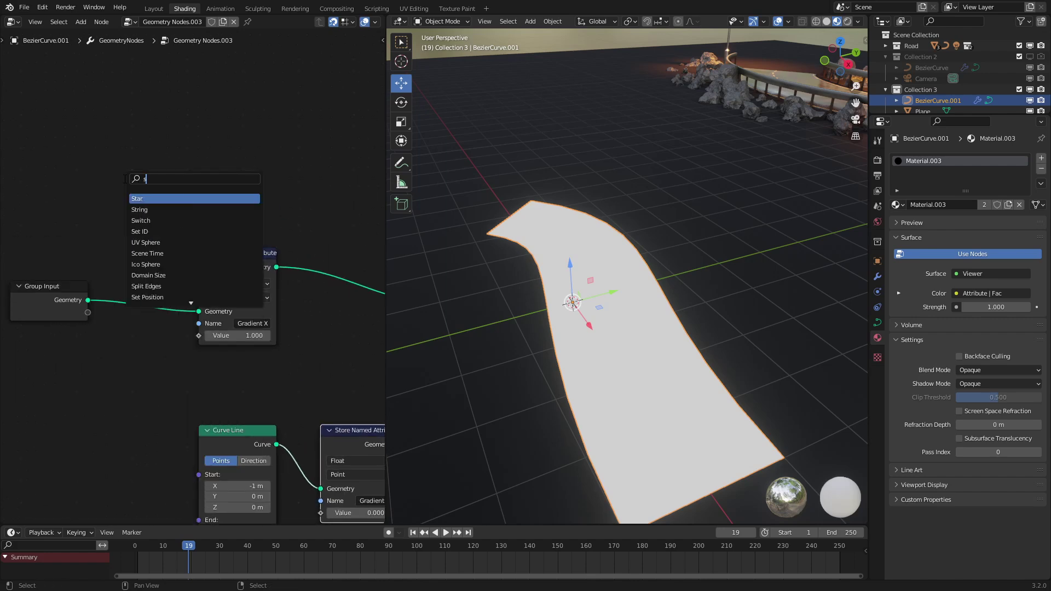
key(Down)
key(Down)
key(Down)
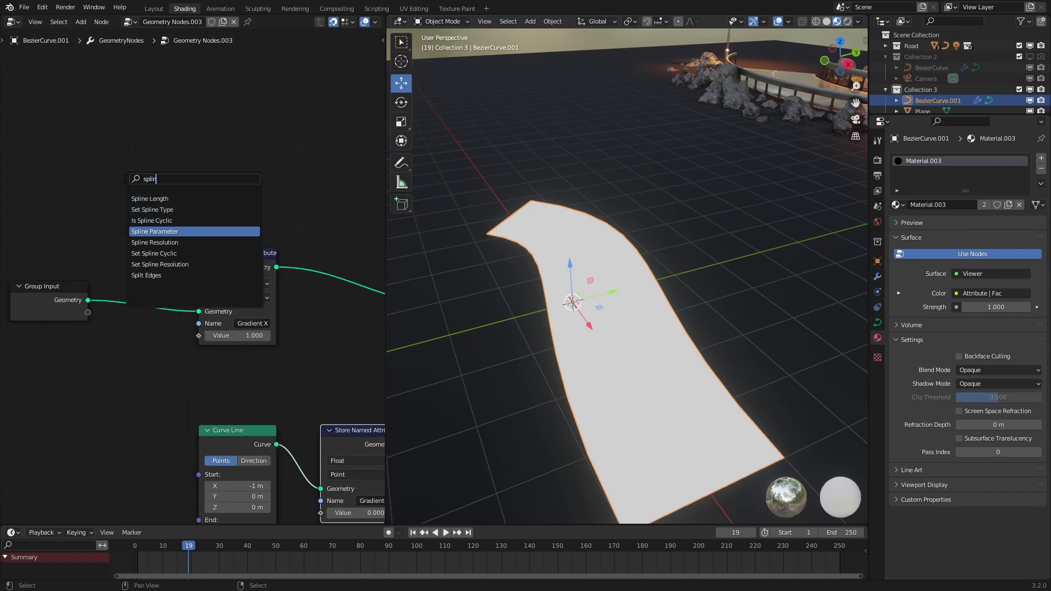
key(Return)
click(41, 351)
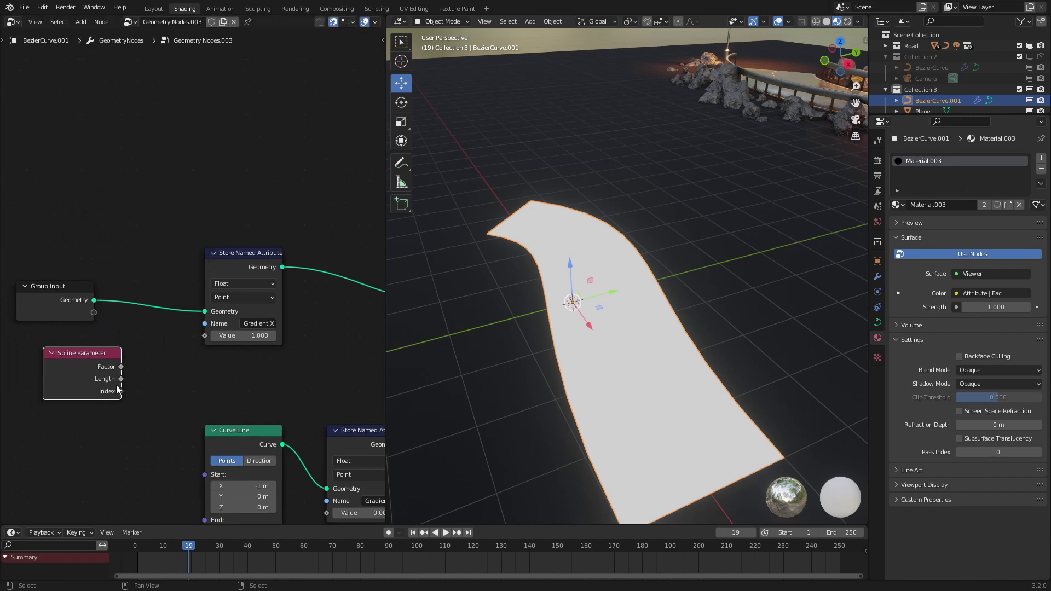
- Connect the Spline Parameter's Length to the Value of the Gradient X Store Named Attribute node and inspect the gradient along the strip
drag(121, 379, 207, 337)
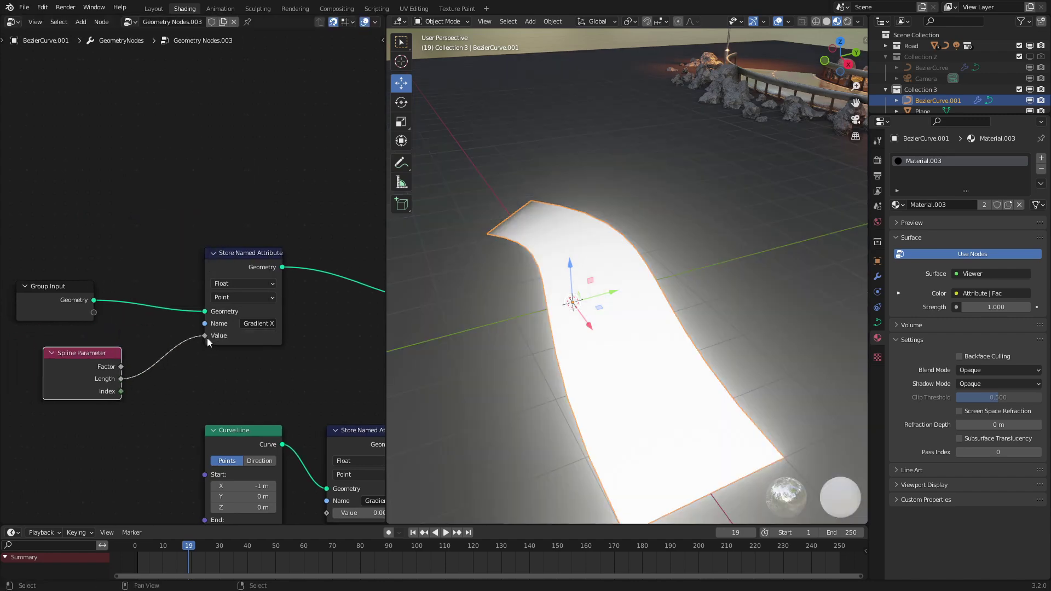
middle_drag(514, 258, 556, 287)
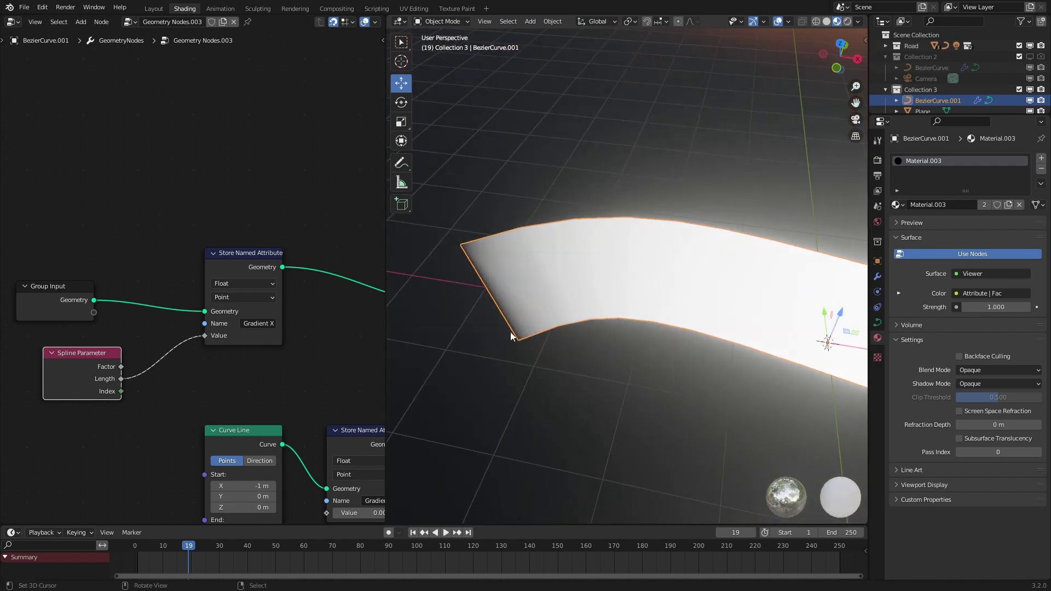
key(KP_Decimal)
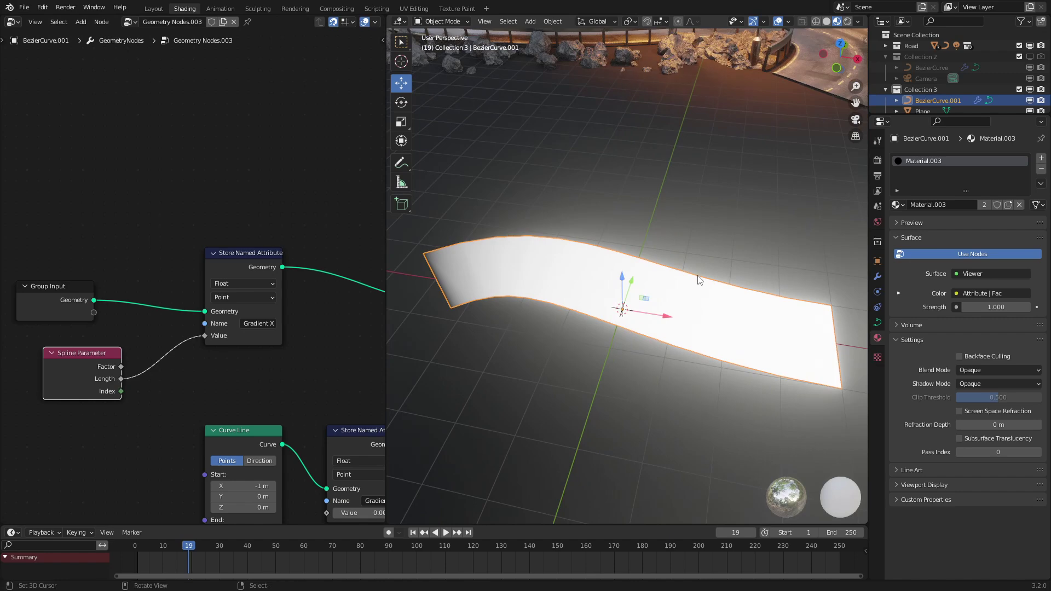
middle_drag(699, 280, 641, 288)
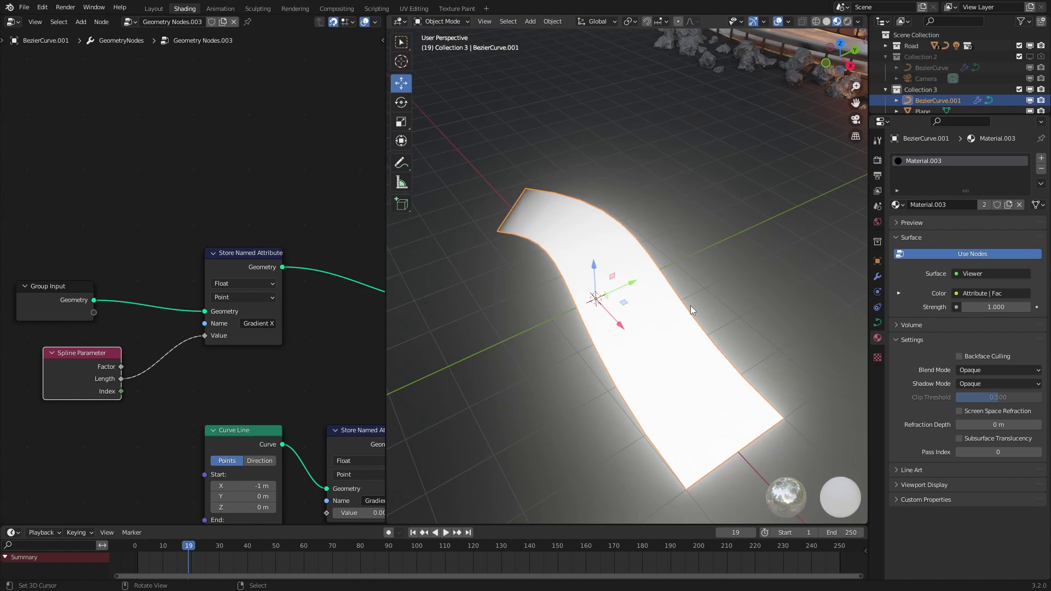
middle_drag(684, 308, 633, 260)
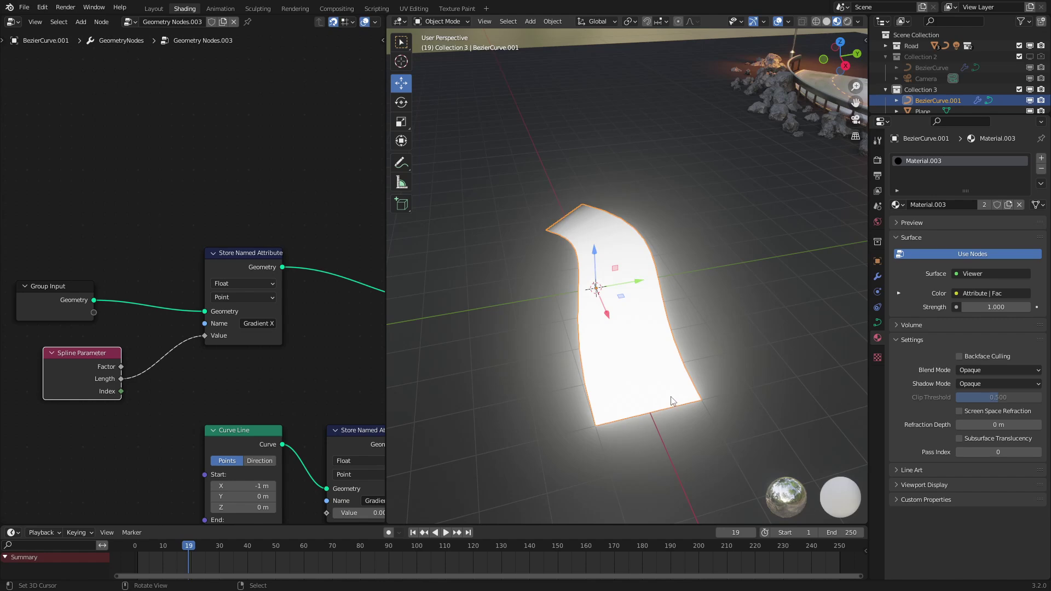
- Tidy the upper nodes and place a duplicate of the Spline Parameter node below the Gradient Y Store Named Attribute node
drag(104, 371, 78, 378)
drag(221, 264, 187, 265)
scroll(177, 345, down, 2)
click(58, 301)
key(shift+d)
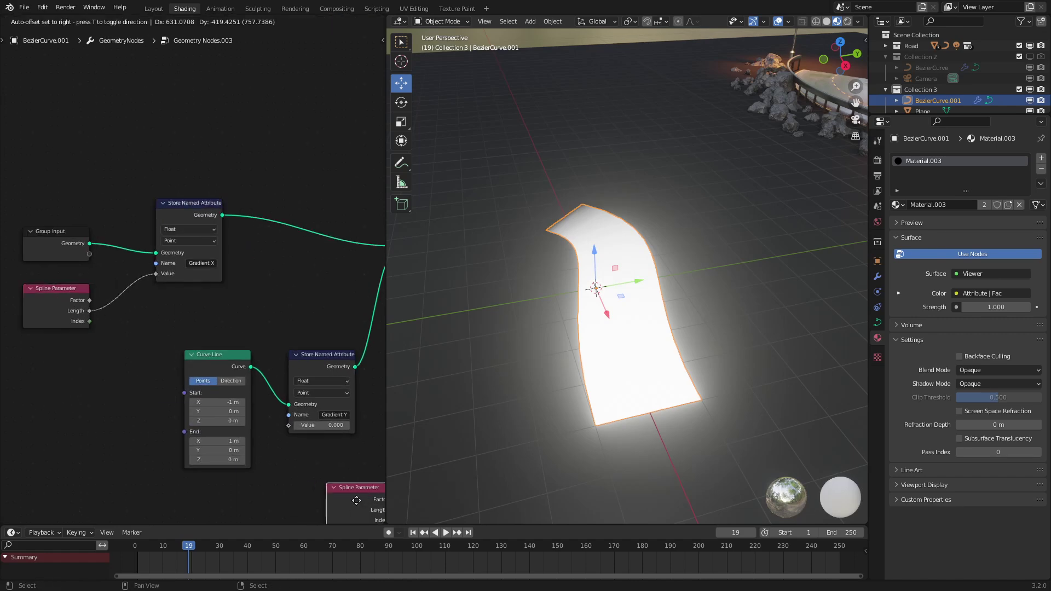
click(323, 470)
middle_drag(334, 435, 266, 362)
scroll(298, 432, up, 1)
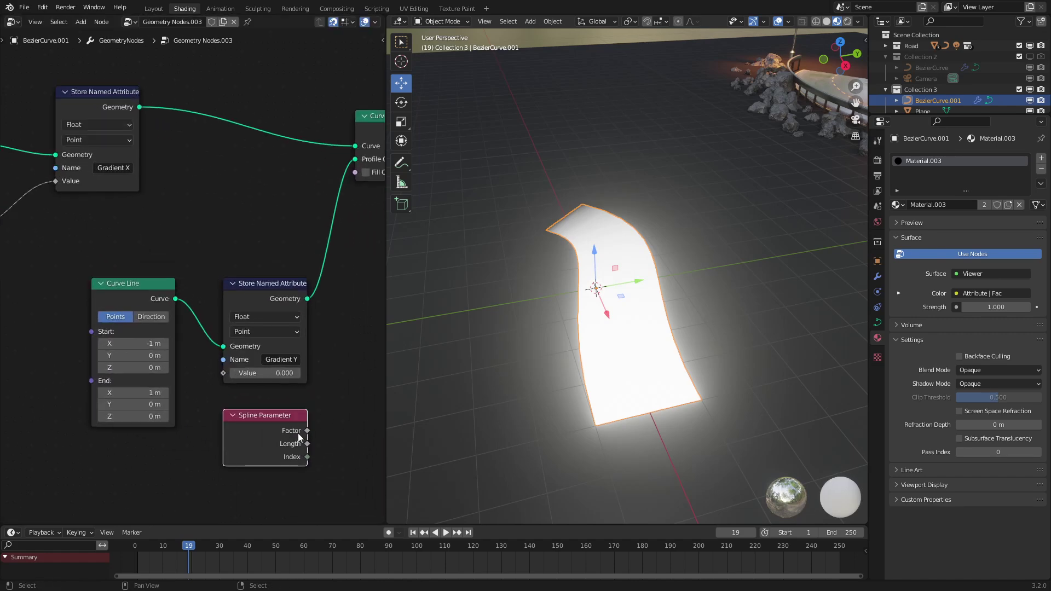
- Connect the duplicate Spline Parameter's Factor to the Value of the Gradient Y Store Named Attribute node
drag(307, 430, 225, 377)
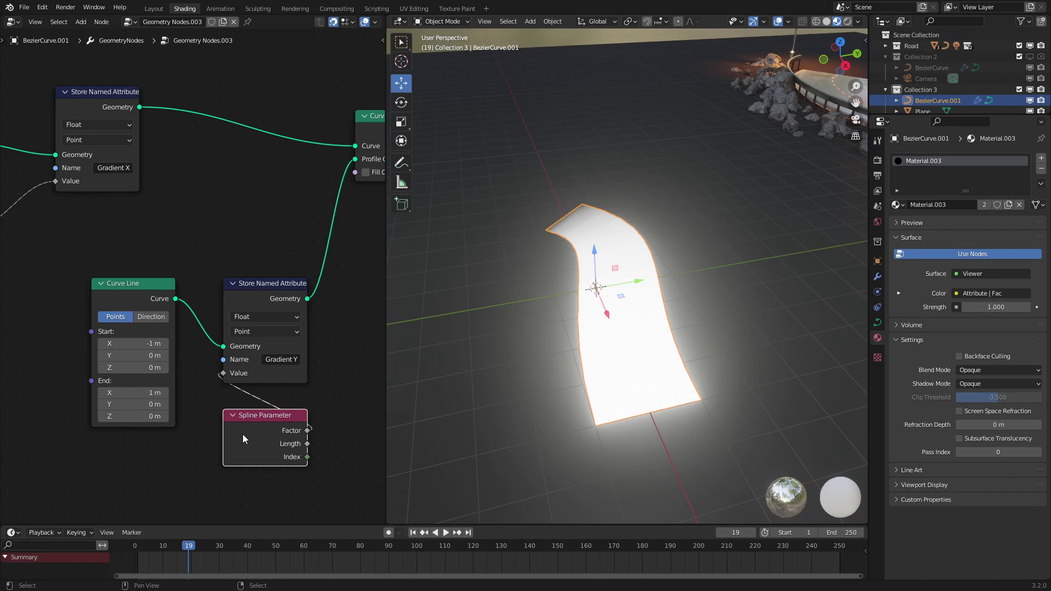
drag(242, 443, 244, 432)
scroll(280, 257, down, 2)
middle_drag(280, 257, 271, 284)
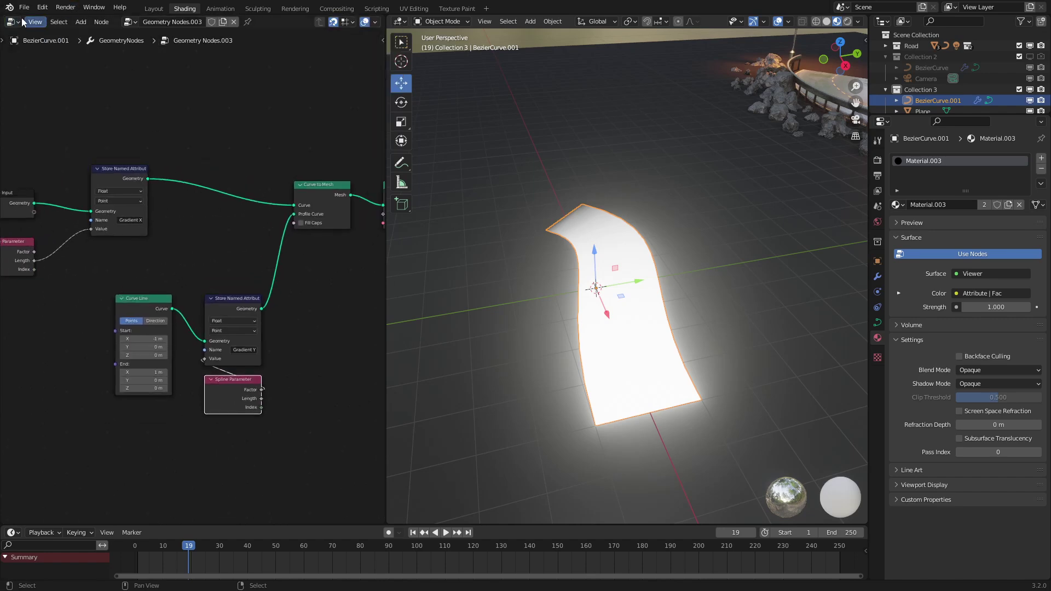
- In Material.003's shader nodes, duplicate the Gradient X Attribute node and place the copy beneath the original
click(13, 22)
click(41, 125)
scroll(148, 198, down, 3)
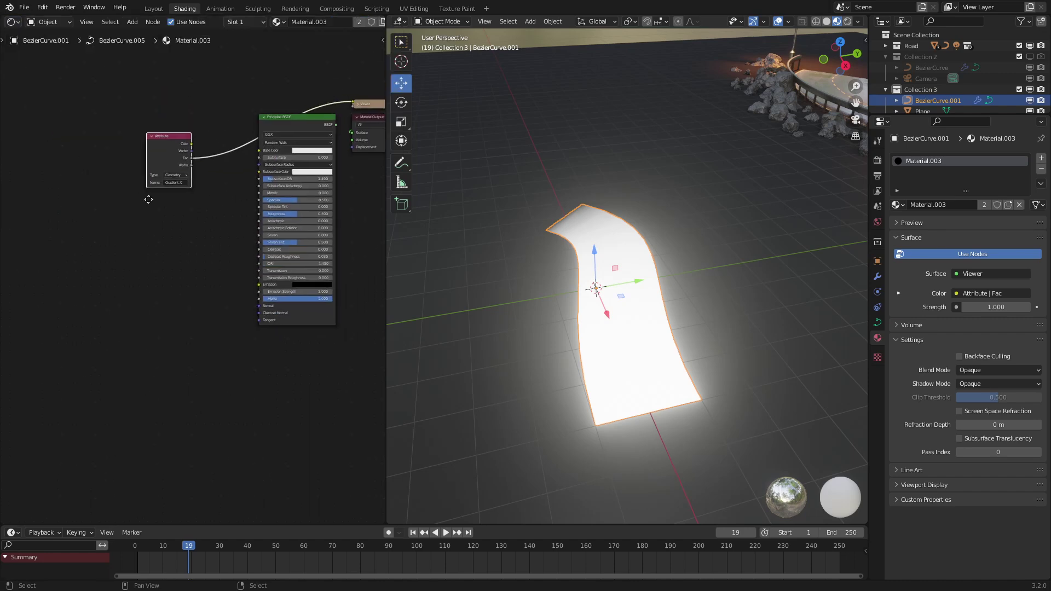
middle_drag(171, 150, 216, 313)
scroll(216, 314, up, 3)
drag(215, 313, 175, 266)
key(shift+d)
click(177, 365)
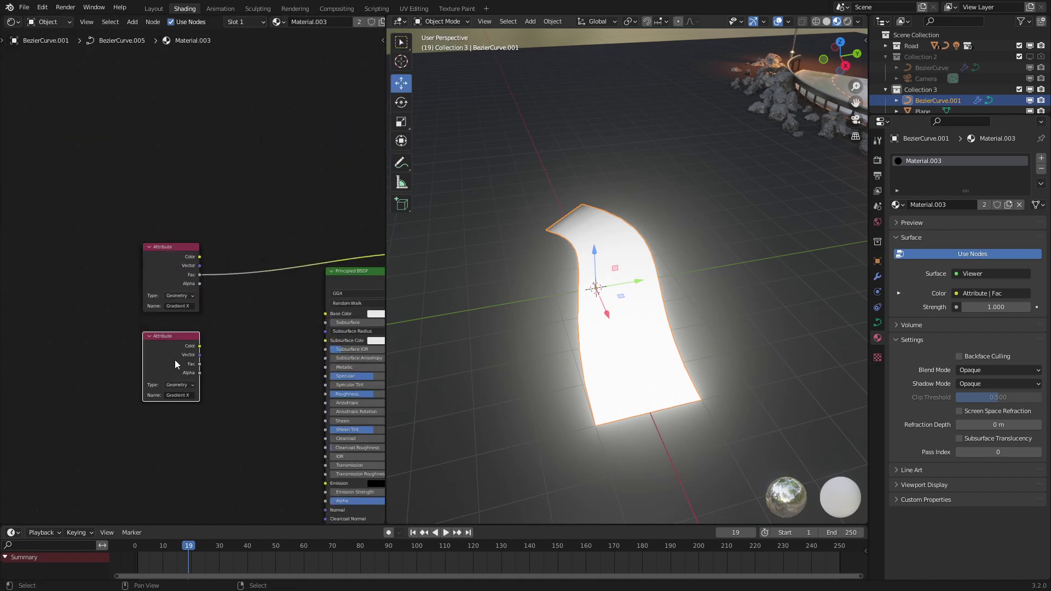
- Set the upper, previewed Attribute node's name to Gradient Y and inspect the gradient across the strip
click(182, 306)
text(Gradient Y)
key(Return)
middle_drag(635, 262, 703, 299)
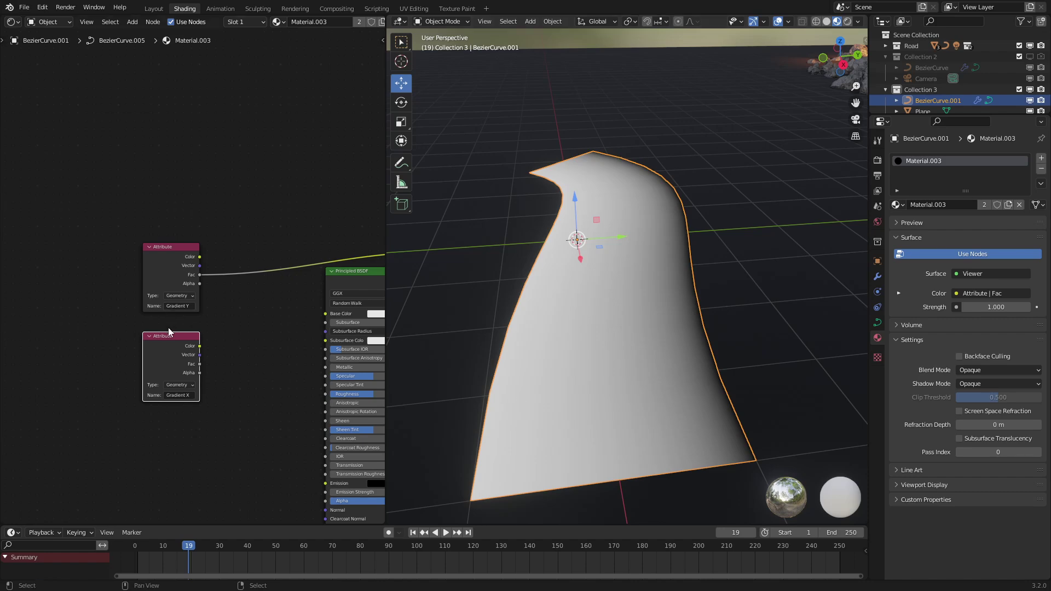
- Preview the Gradient X and Gradient Y attributes in turn, and move both Attribute nodes farther from the Principled BSDF
ctrl+shift+click(166, 353)
ctrl+shift+click(165, 271)
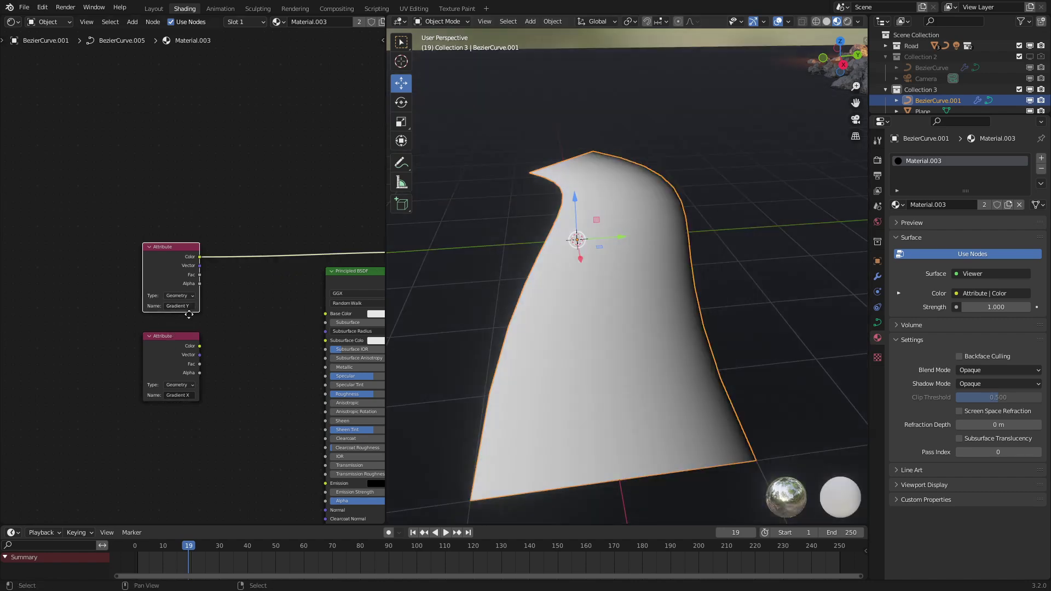
middle_drag(189, 315, 232, 334)
shift+click(208, 370)
key(g)
click(76, 322)
middle_drag(78, 324, 212, 309)
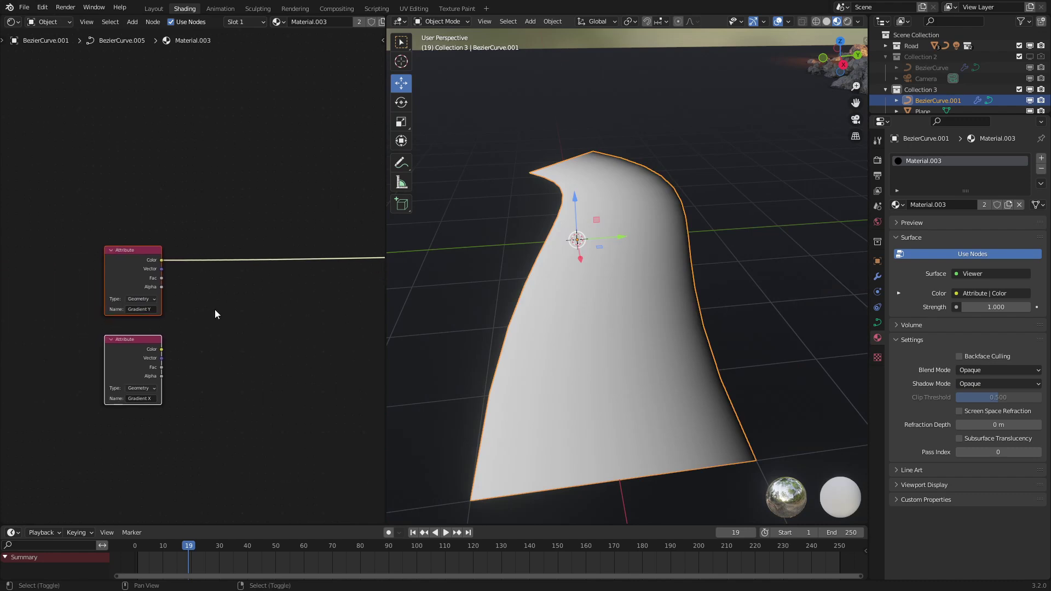
- Add a Combine XYZ node and connect Gradient X's Fac to X and Gradient Y's Fac to Y
key(shift+a)
mouse_move(213, 391)
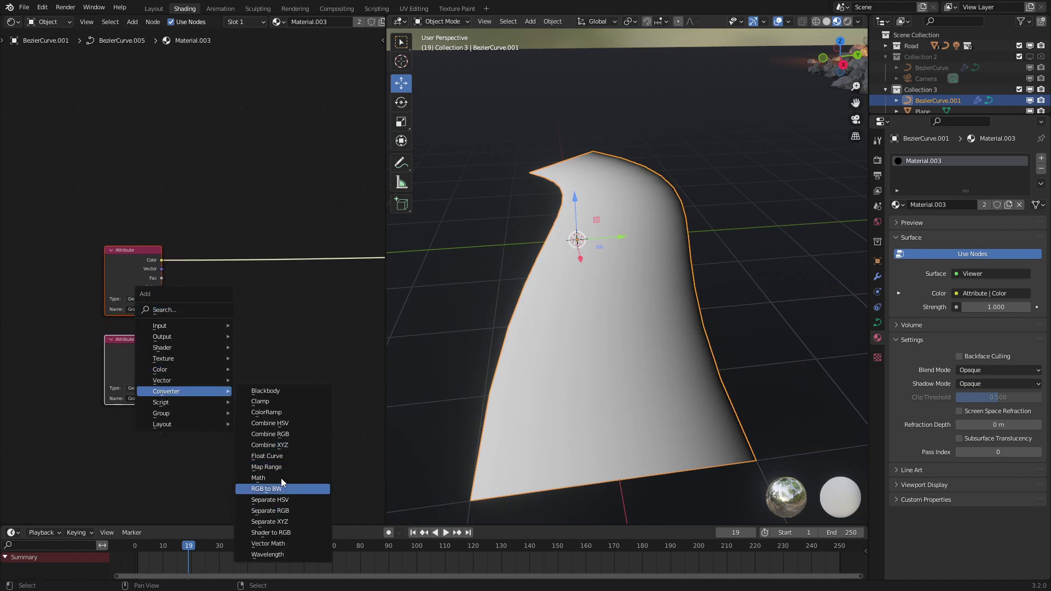
click(276, 444)
click(238, 293)
scroll(156, 287, up, 2)
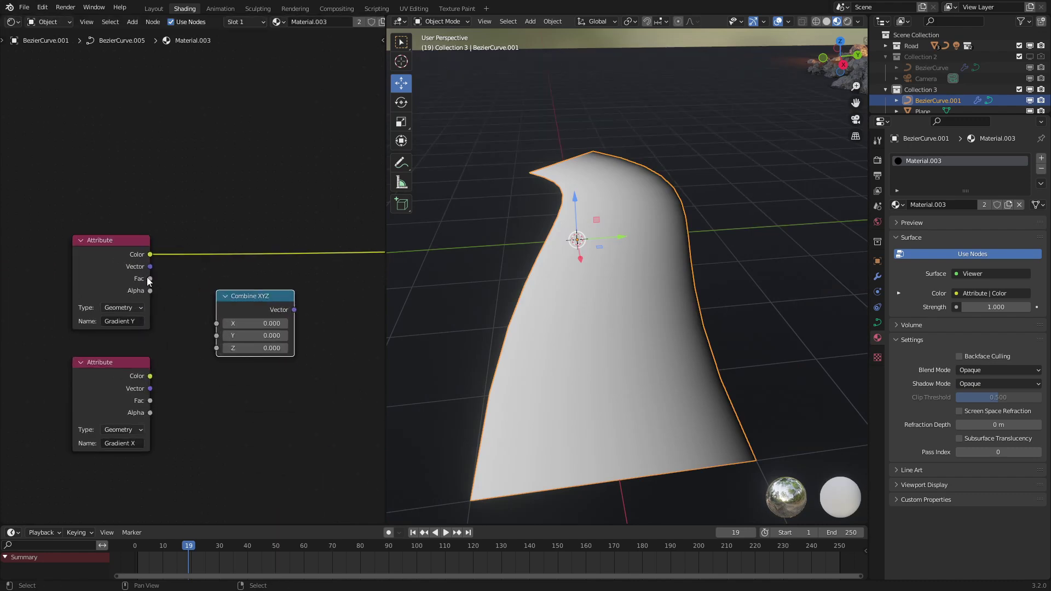
drag(147, 278, 216, 335)
drag(150, 402, 217, 323)
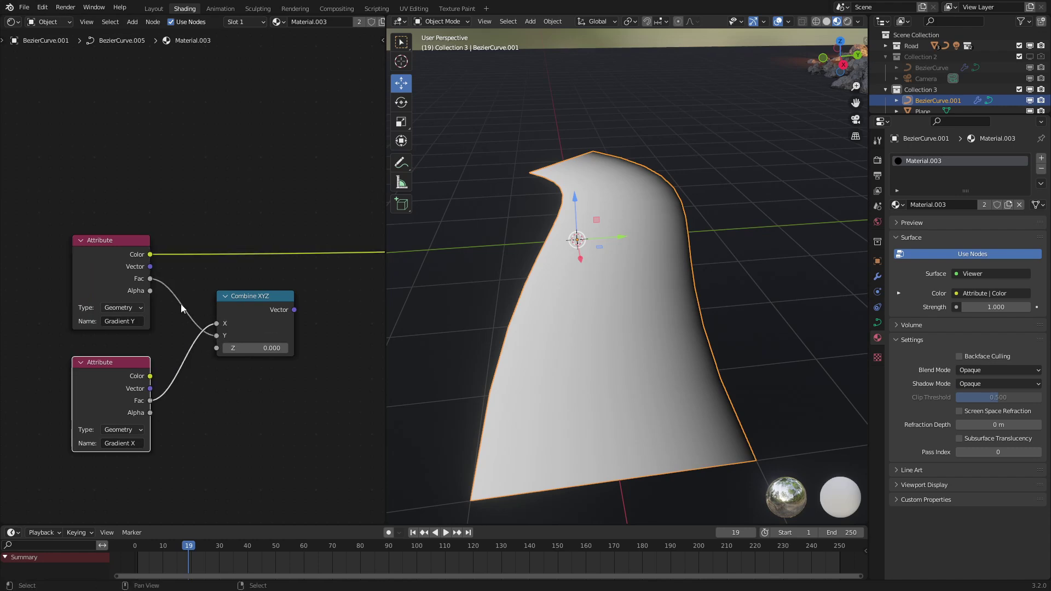
- Arrange the Gradient X Attribute node above Gradient Y and preview the Combine XYZ output on the road strip
click(109, 241)
scroll(189, 279, down, 2)
drag(121, 253, 139, 305)
shift+click(132, 356)
ctrl+shift+click(243, 295)
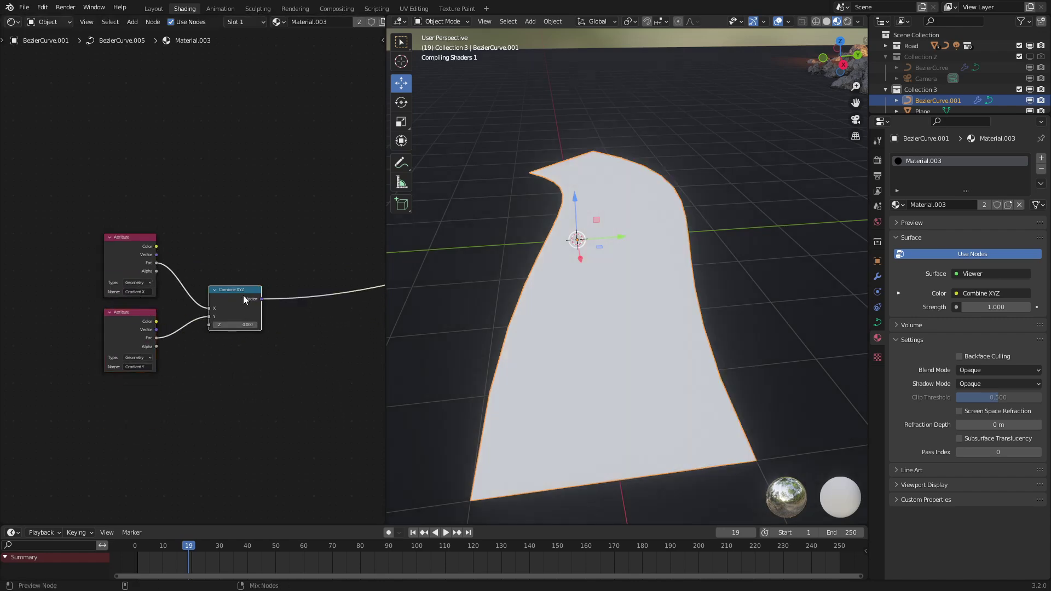
middle_drag(619, 229, 678, 259)
scroll(676, 259, down, 1)
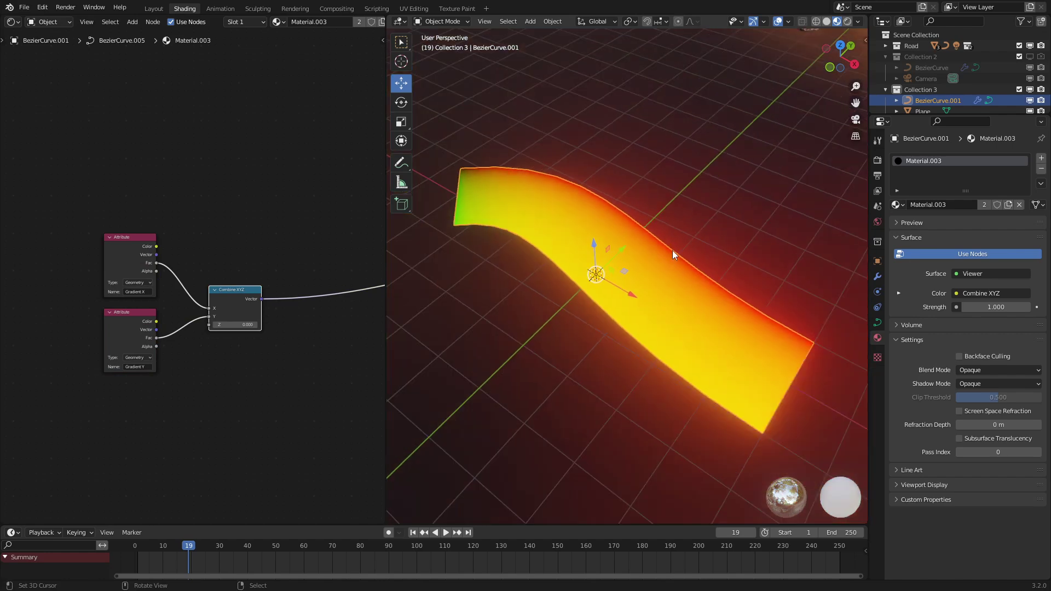
scroll(195, 252, up, 2)
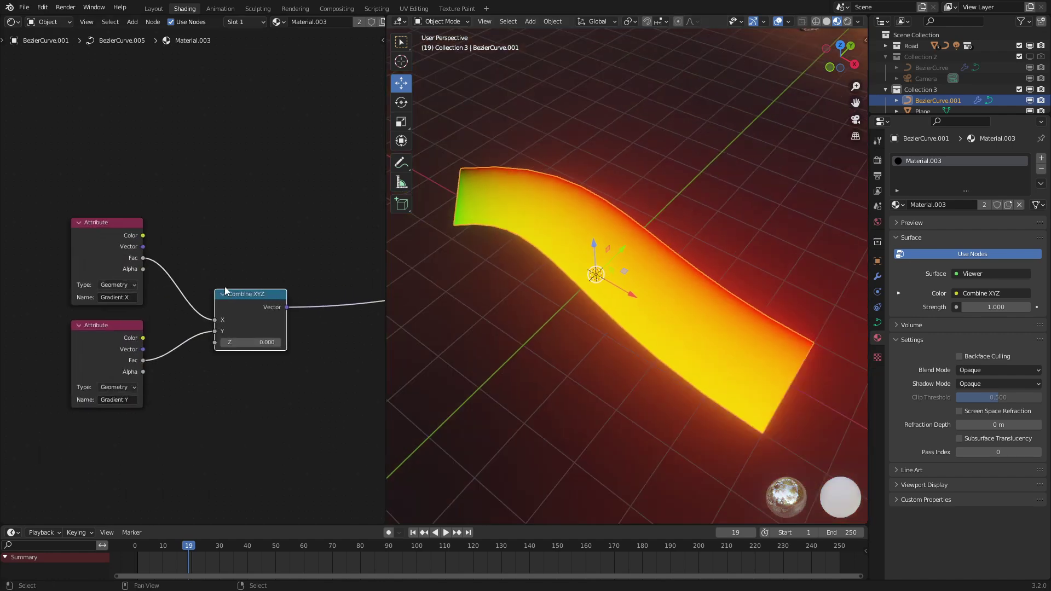
- Move Combine XYZ closer to the Attribute nodes and insert an Image Texture node on its output link
drag(240, 310, 213, 282)
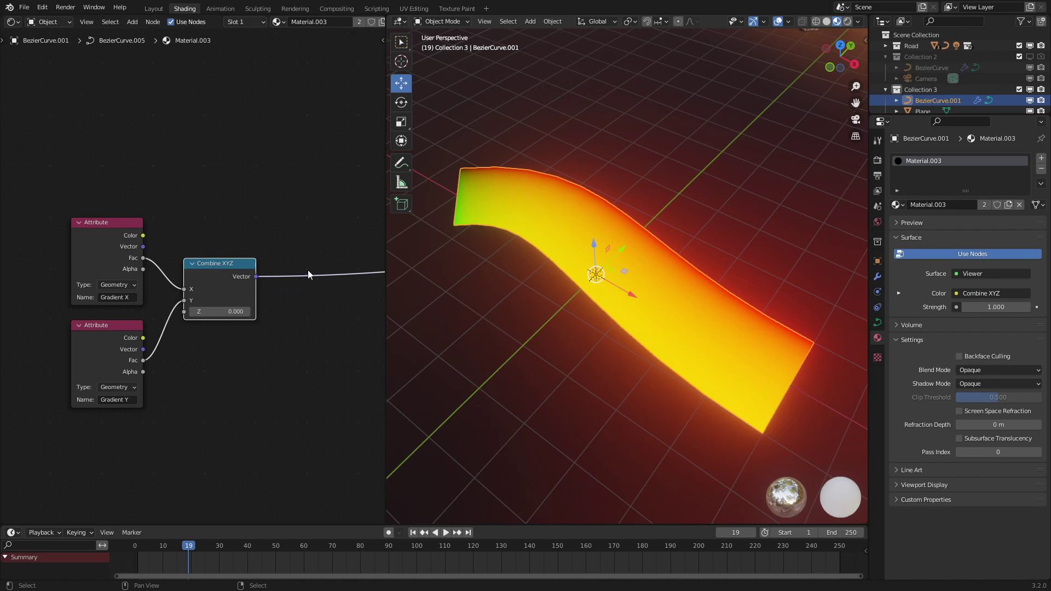
middle_drag(307, 271, 262, 265)
key(shift+a)
mouse_move(212, 219)
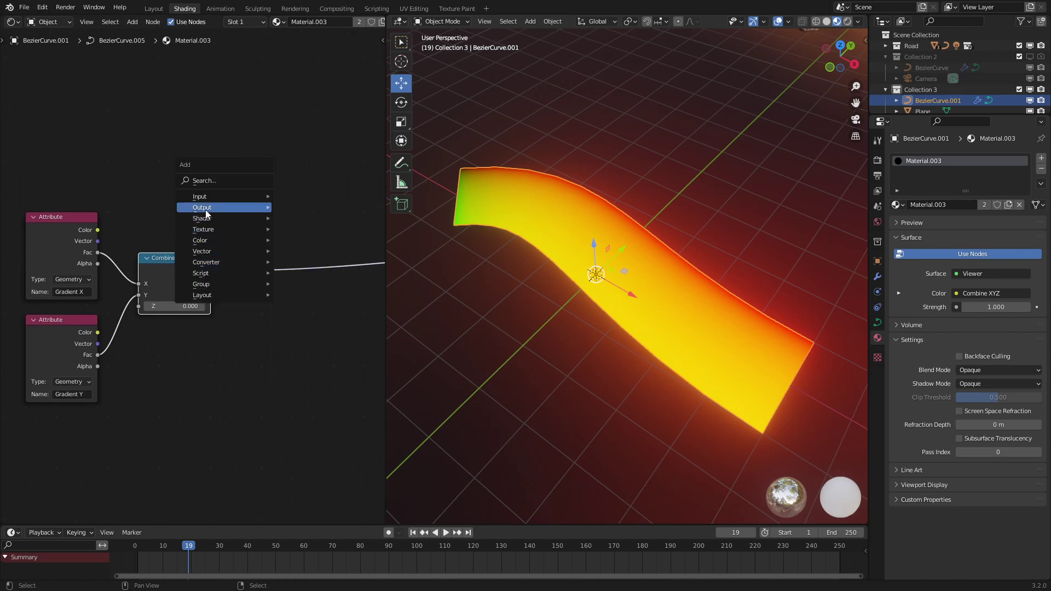
click(317, 313)
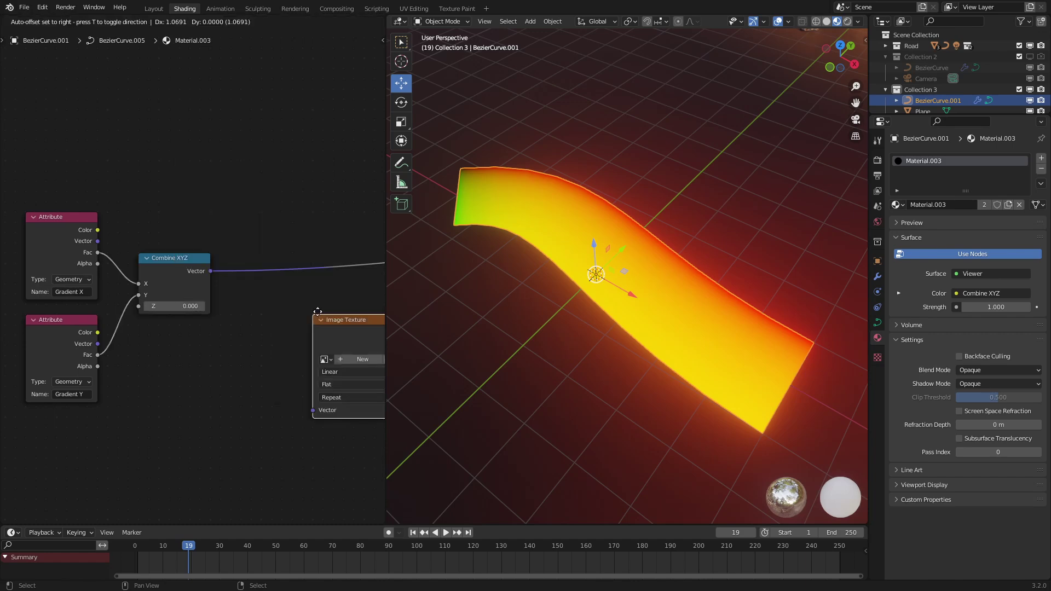
click(283, 215)
- Assign the existing CityStreetRoadAsp..Worn001_COL_3K image to the Image Texture node and inspect it on the road
middle_drag(298, 251, 240, 311)
scroll(244, 310, up, 1)
scroll(244, 311, up, 1)
click(241, 322)
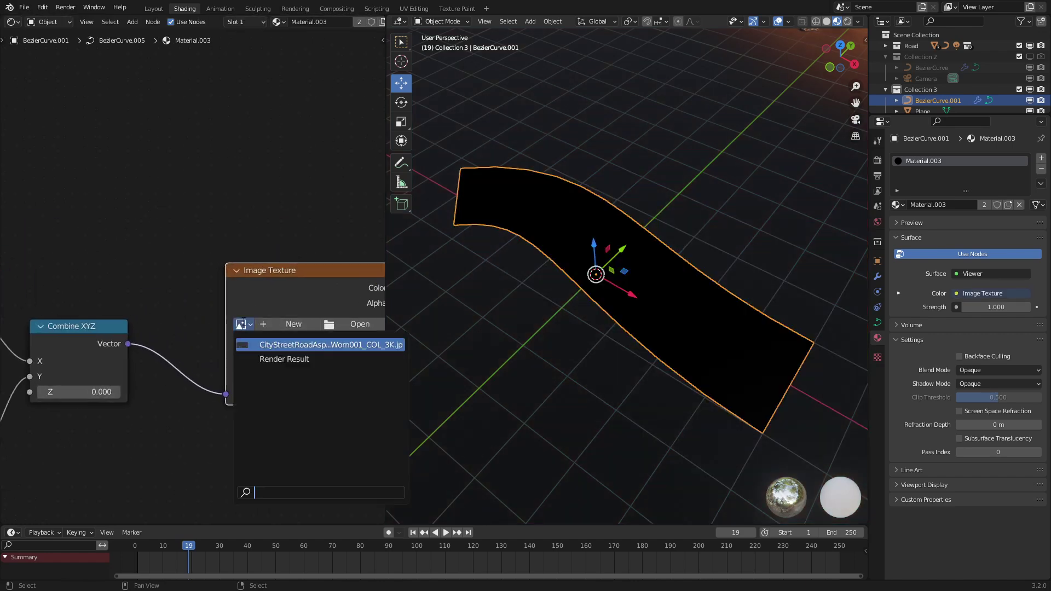
click(264, 342)
middle_drag(587, 360, 602, 333)
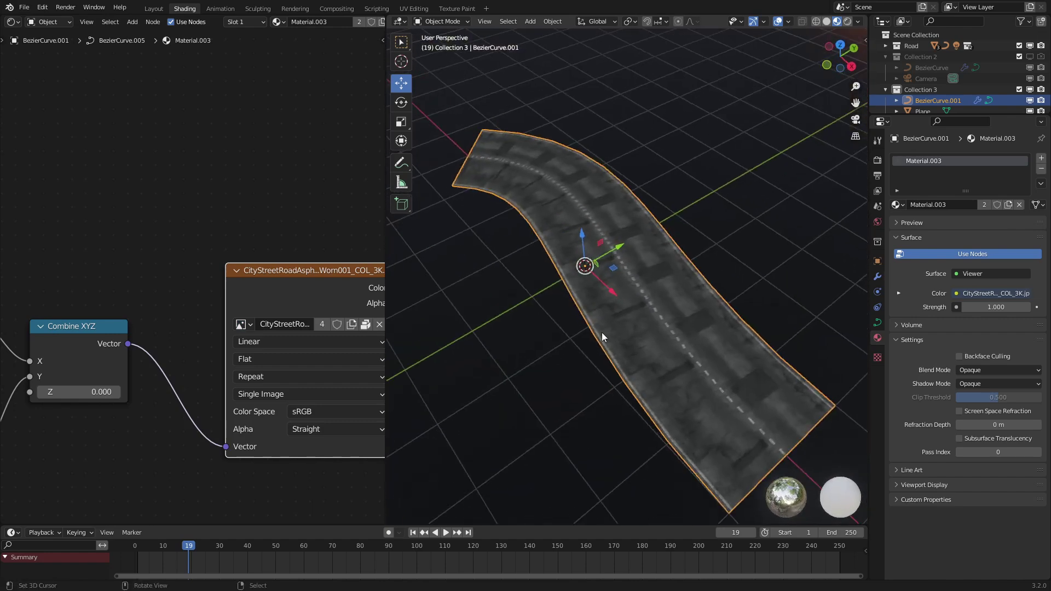
- Move the two Attribute nodes and Combine XYZ together to make room before the image texture
scroll(190, 335, down, 6)
middle_drag(190, 334, 276, 306)
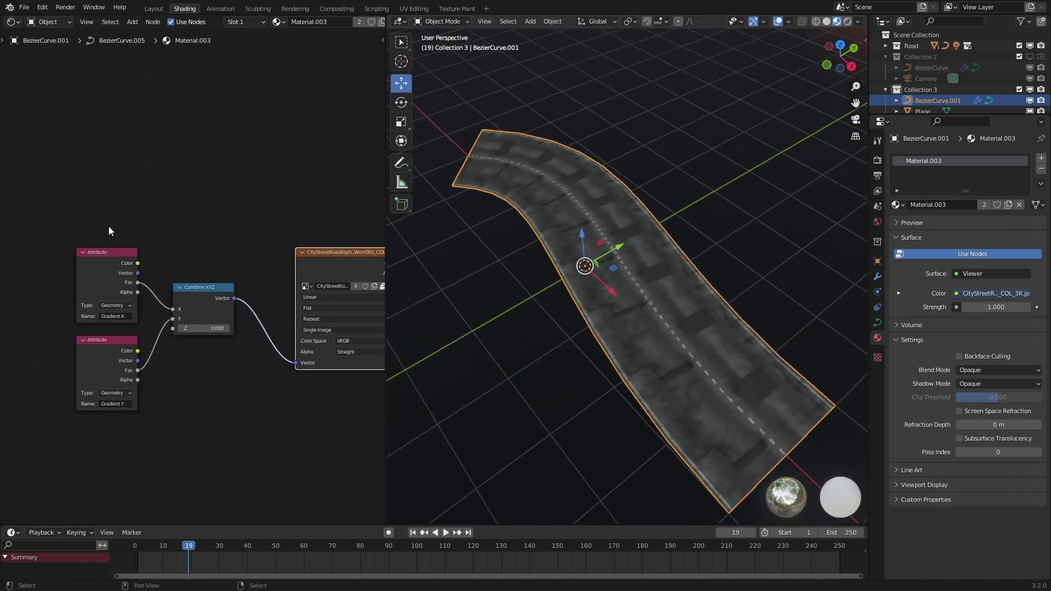
drag(92, 213, 216, 452)
key(g)
click(241, 347)
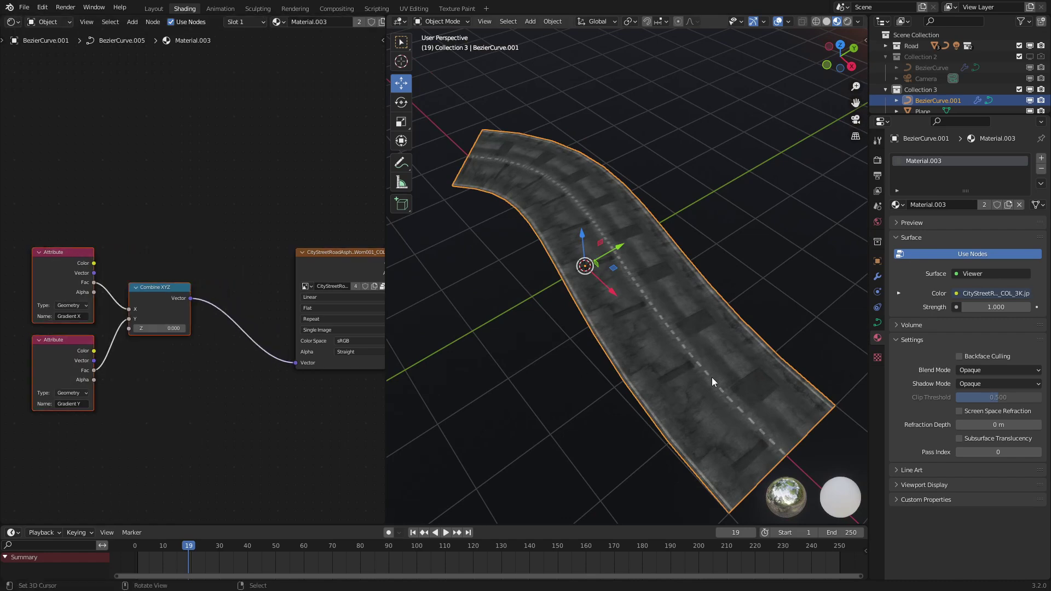
- Insert a Vector Math node between Combine XYZ and the image texture, set to Multiply with all three vector components at 1.000
scroll(218, 305, up, 2)
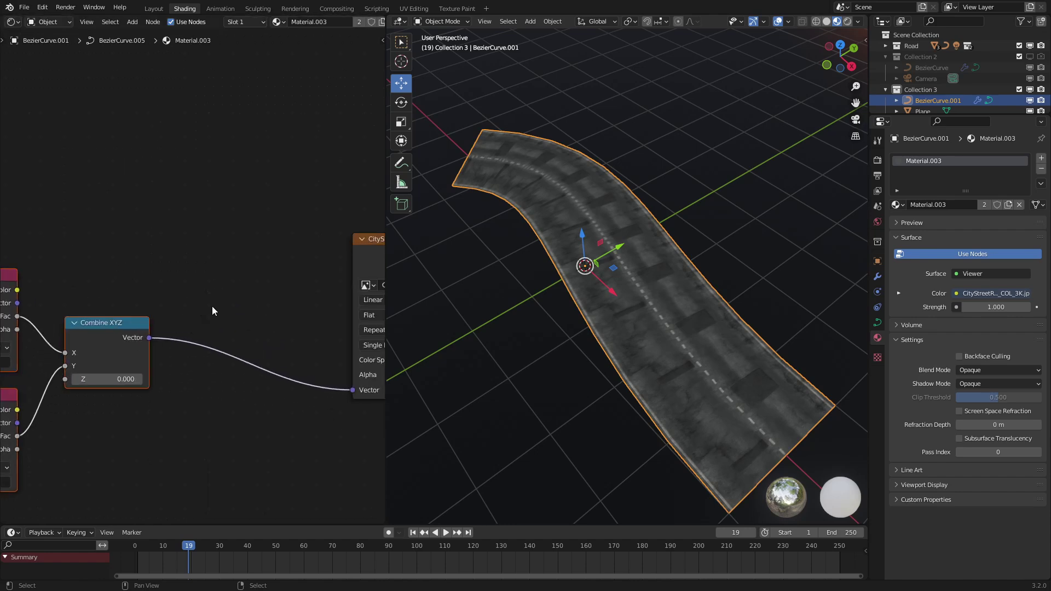
key(q)
click(214, 305)
click(207, 309)
click(258, 356)
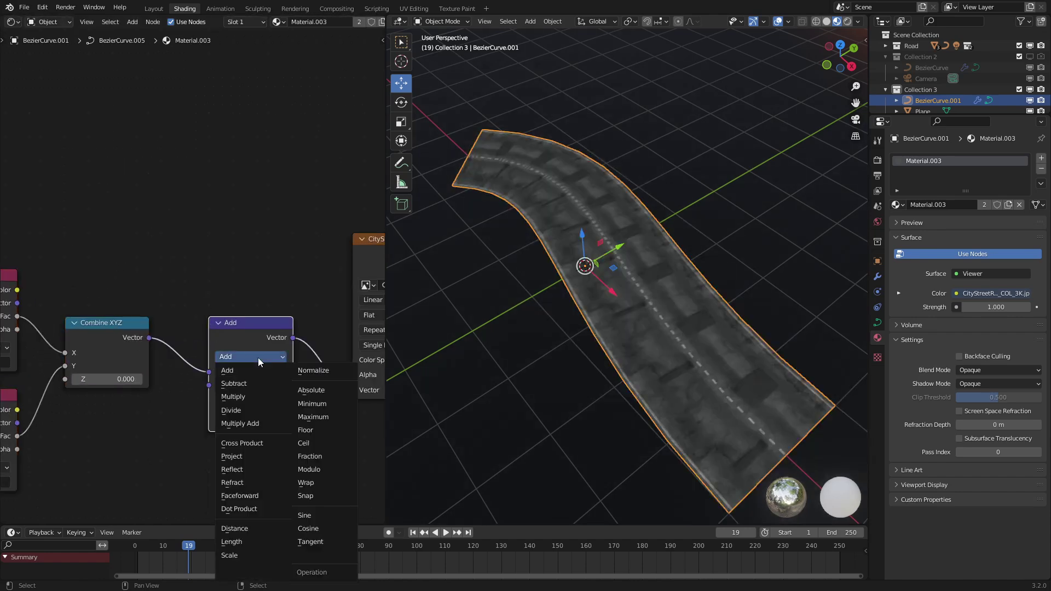
click(255, 385)
text(1)
mouse_move(263, 399)
mouse_down()
mouse_move(267, 421)
mouse_move(268, 410)
mouse_move(242, 410)
mouse_move(255, 397)
mouse_move(243, 398)
mouse_up()
key(Return)
right_click(268, 410)
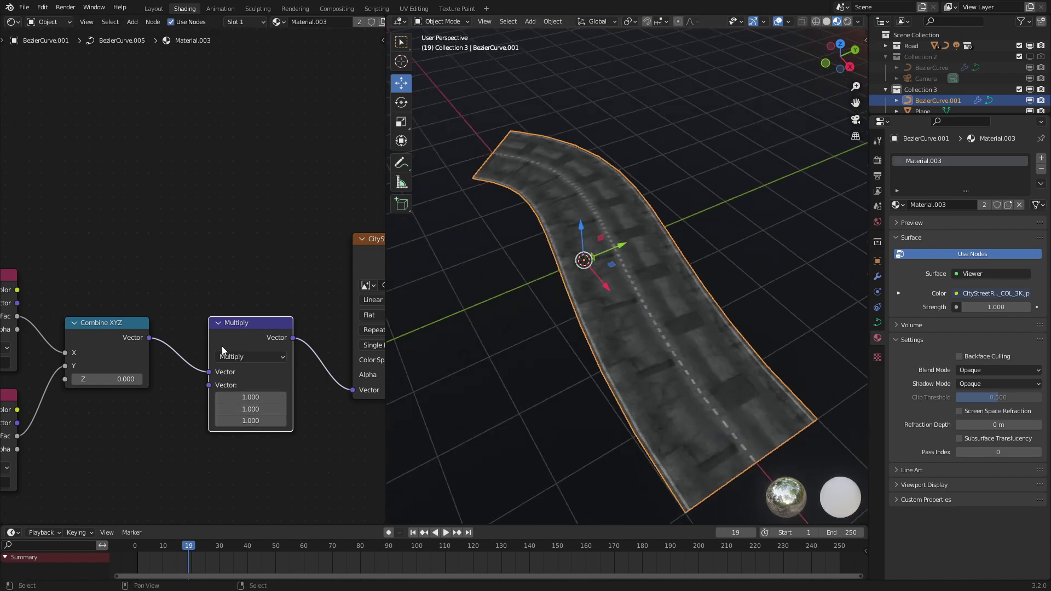
- Switch the Vector Math operation to Divide and set its X component to 2.910
click(237, 356)
click(235, 410)
drag(237, 397, 284, 397)
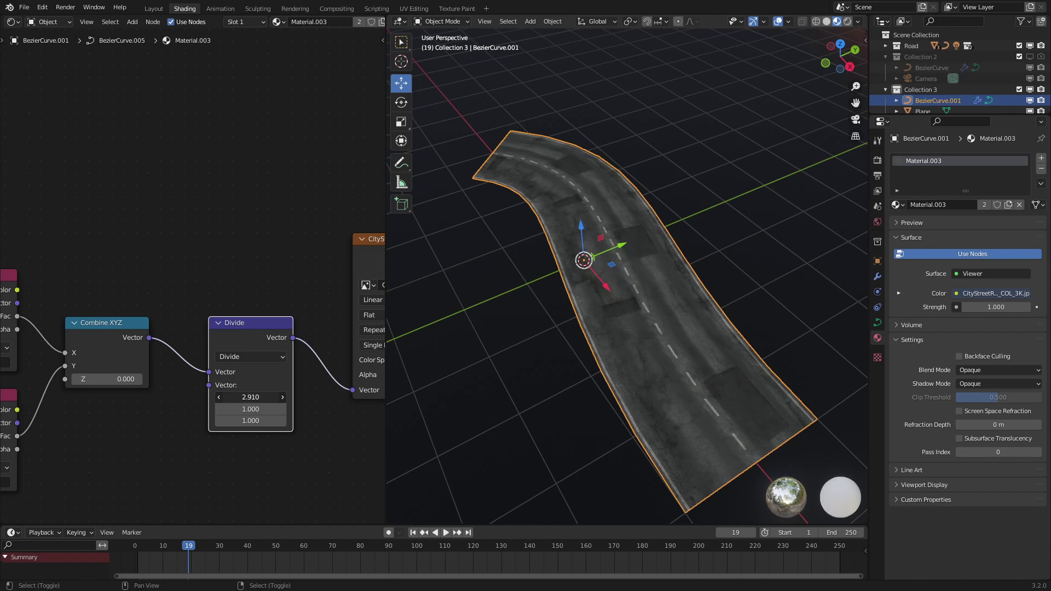
- Hide the unused output sockets on the Gradient X and Gradient Y Attribute nodes
scroll(284, 320, down, 4)
middle_drag(114, 369, 229, 346)
scroll(229, 346, up, 4)
click(148, 293)
shift+click(143, 393)
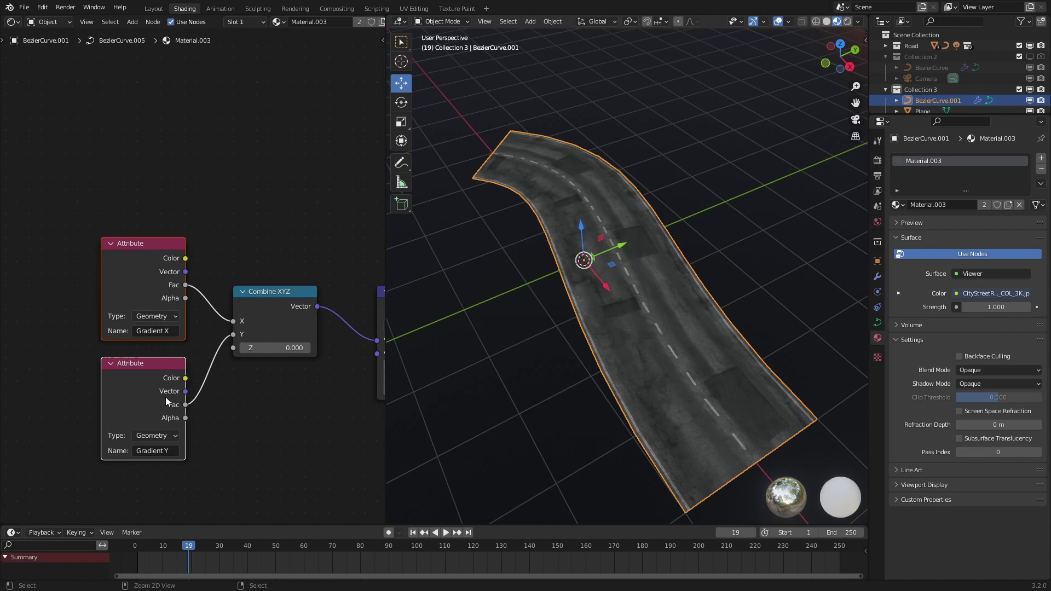
key(ctrl+h)
- Pack the Gradient X Attribute, Combine XYZ and Divide nodes closer together into a compact chain
drag(151, 260, 147, 312)
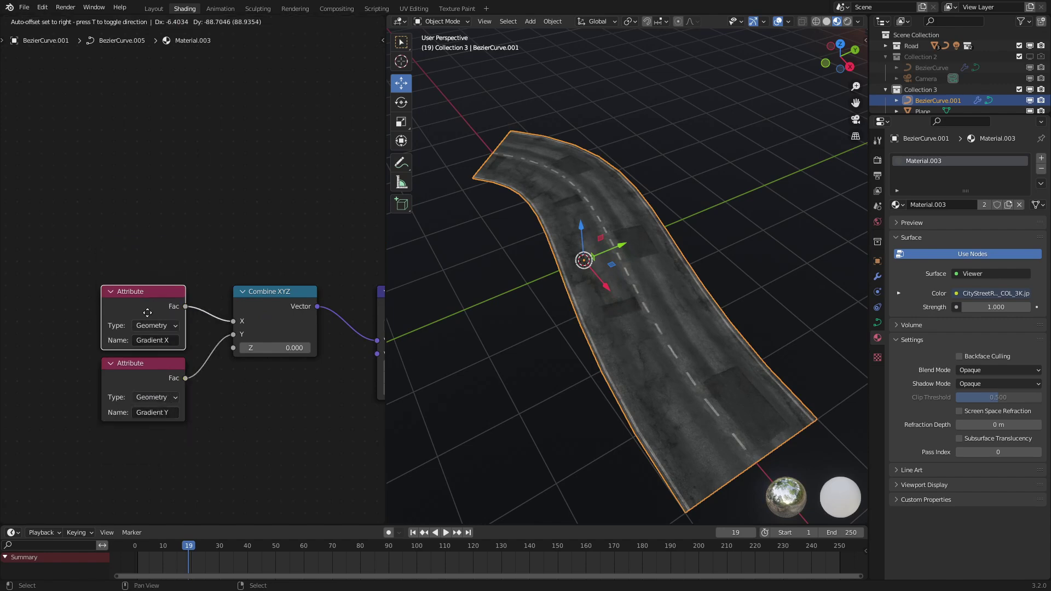
drag(262, 307, 237, 307)
scroll(261, 305, down, 4)
middle_drag(287, 310, 209, 292)
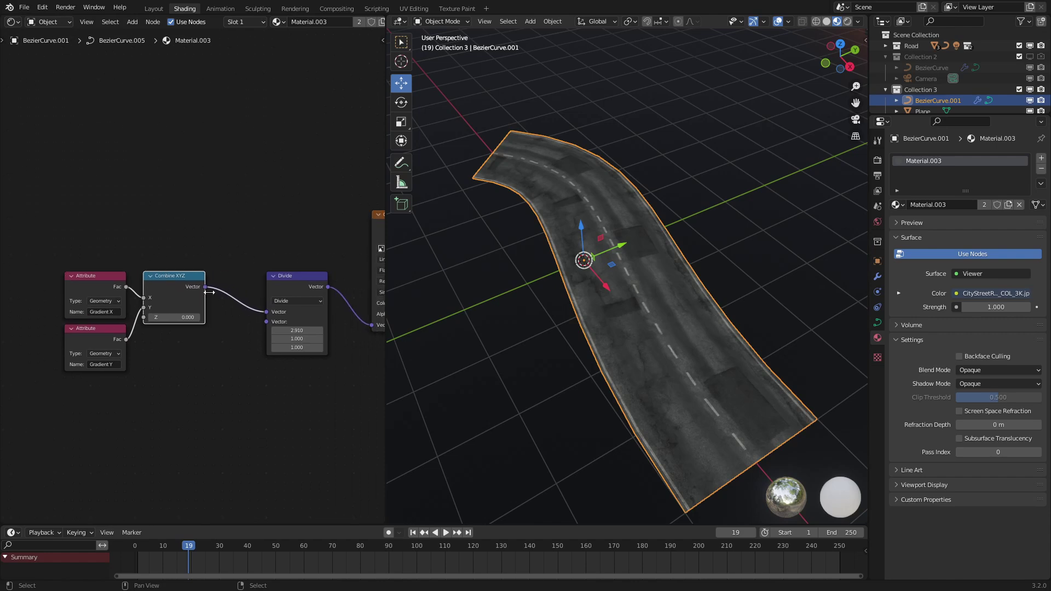
drag(303, 276, 258, 276)
- Add a Frame node below the mapping nodes
key(shift+a)
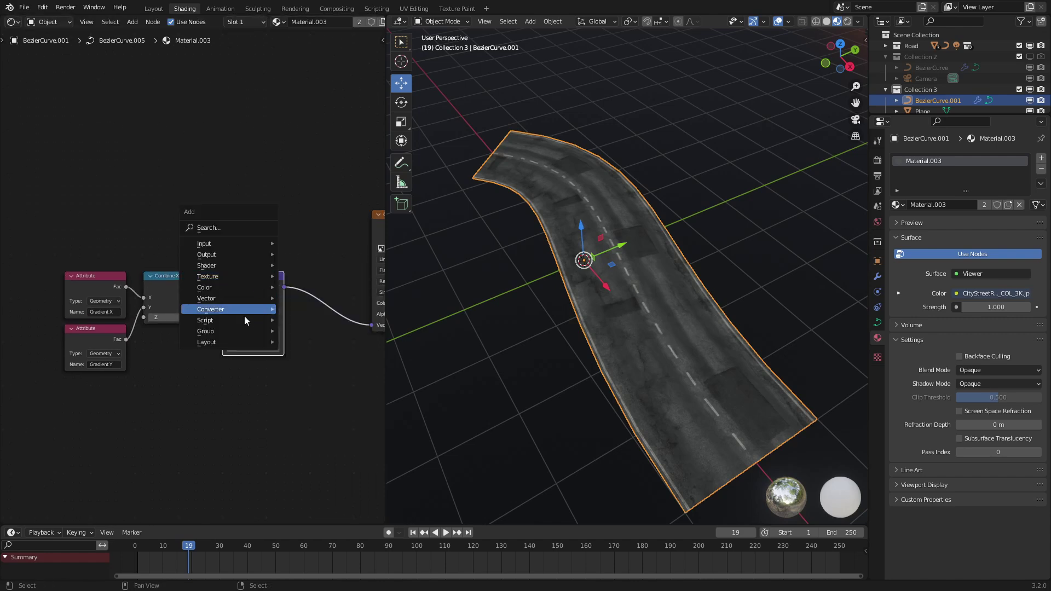
mouse_move(218, 344)
click(302, 341)
click(249, 440)
- Parent the two Attribute nodes, Combine XYZ and Divide to the frame, and reposition the frame beside the image texture
key(a)
key(a)
key(c)
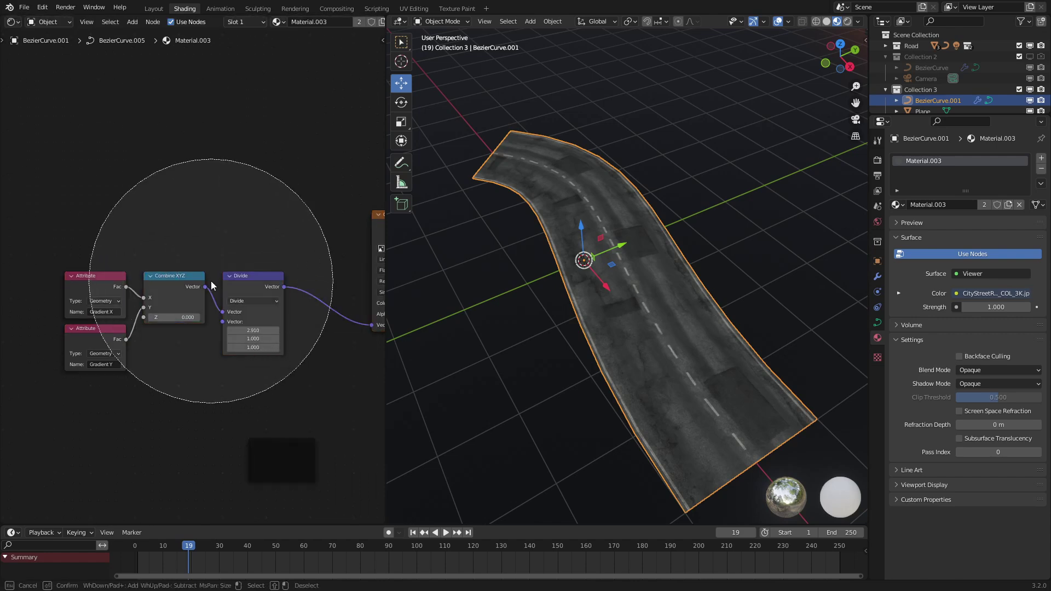
click(211, 282)
right_click(180, 296)
key(ctrl+p)
middle_drag(294, 322, 197, 346)
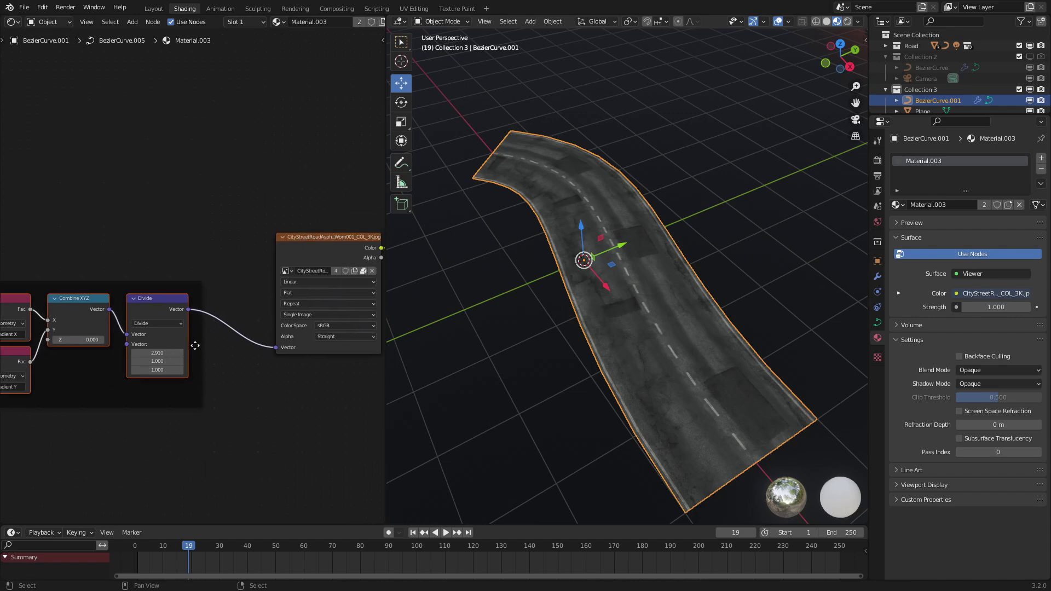
drag(197, 345, 251, 389)
middle_drag(525, 433, 549, 435)
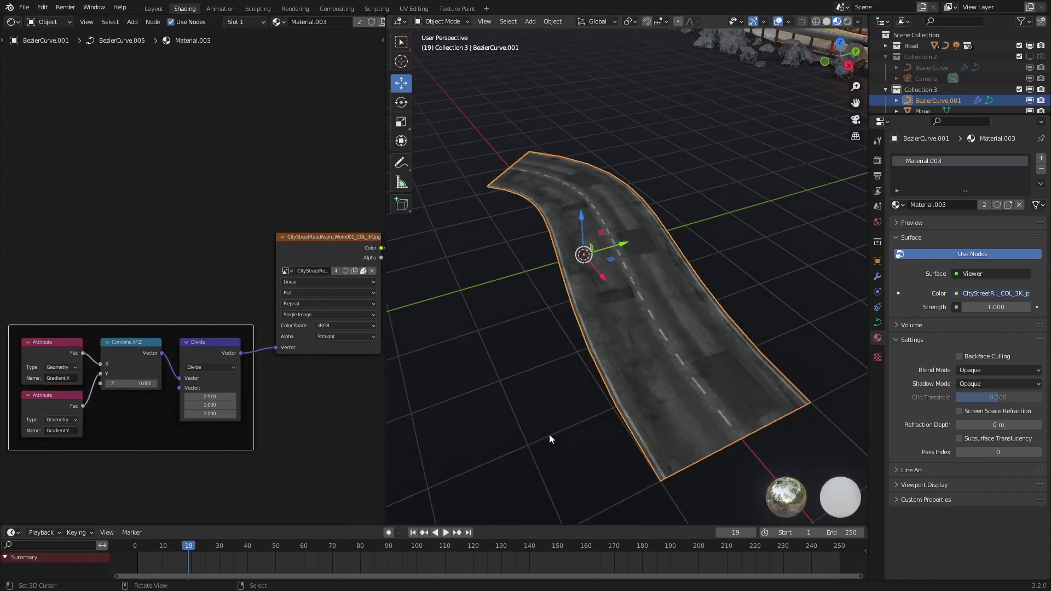
- Connect the road image's Color to the Principled BSDF's Base Color and output the shader to the Material Output
middle_drag(305, 368, 88, 432)
drag(144, 309, 237, 382)
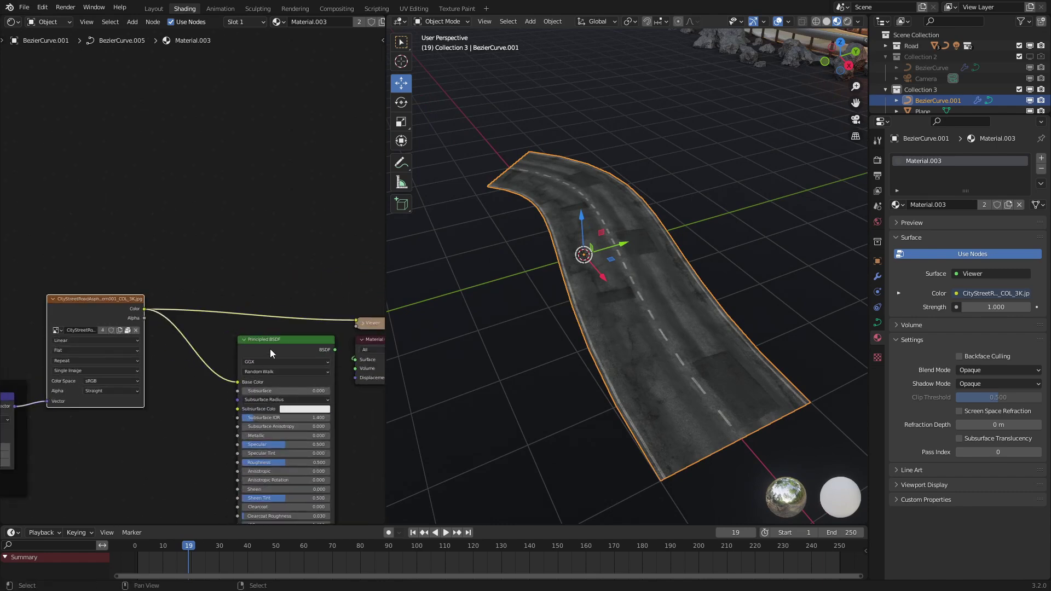
drag(271, 349, 236, 332)
ctrl+shift+click(235, 331)
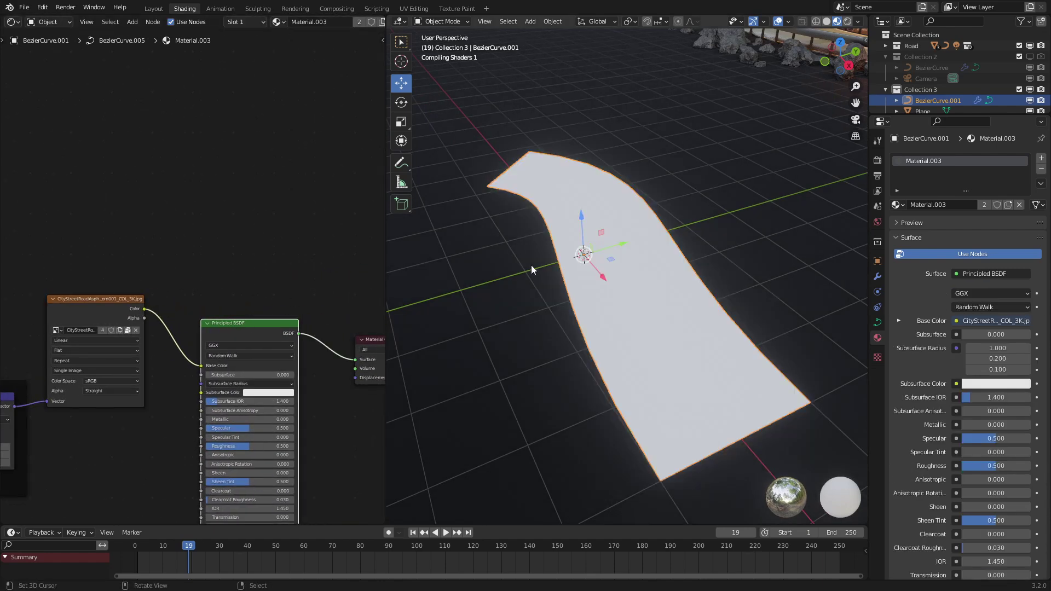
middle_drag(553, 307, 537, 309)
scroll(538, 308, down, 2)
scroll(537, 307, up, 2)
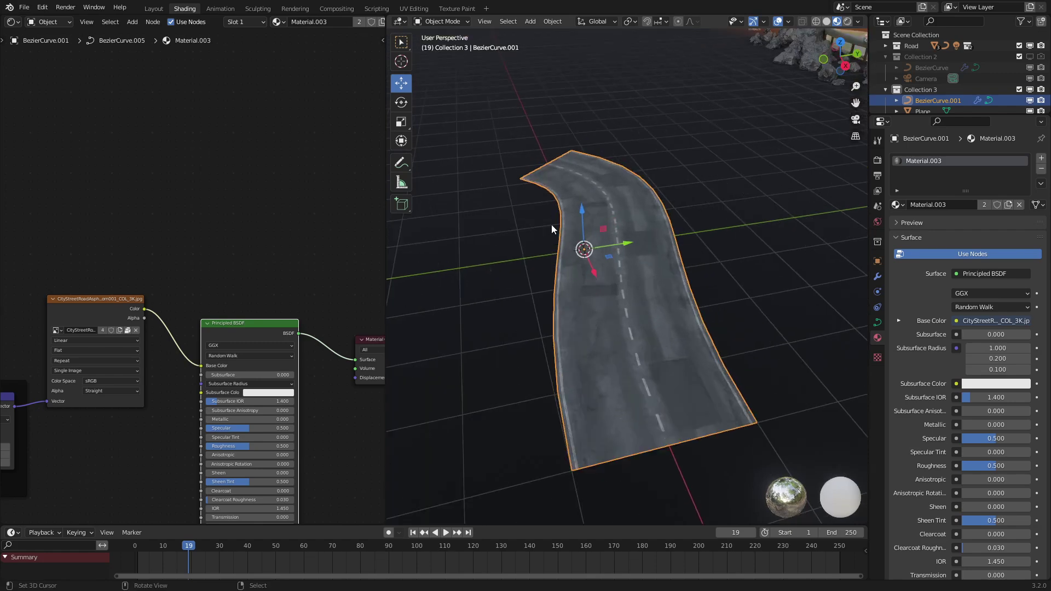
- Enter Edit Mode on the Bezier curve and draw two more road strips with the Draw tool, one on each side
key(Tab)
middle_drag(559, 267, 578, 266)
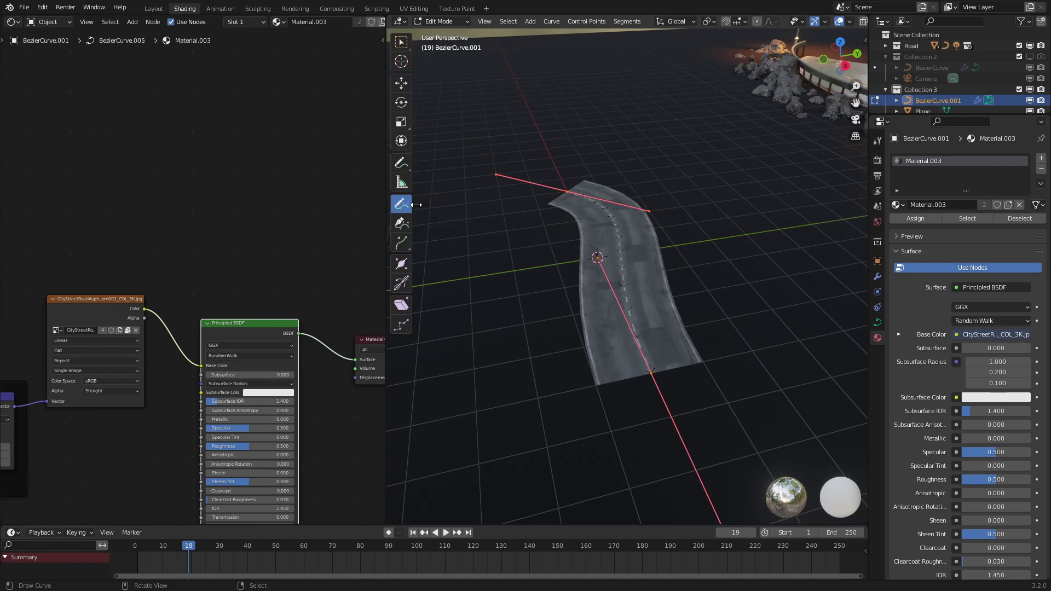
mouse_move(411, 206)
mouse_down()
mouse_move(488, 205)
mouse_move(417, 225)
mouse_up()
scroll(468, 201, down, 3)
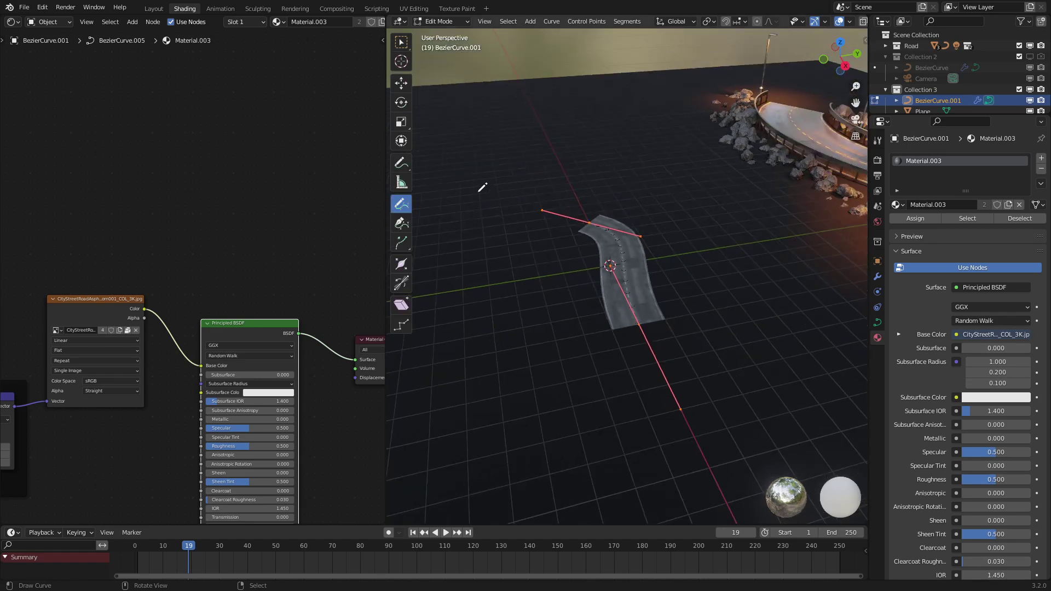
drag(477, 192, 487, 408)
drag(717, 198, 711, 309)
- Try drawing a winding road in mid-air with the Draw tool's Depth set to Cursor
key(n)
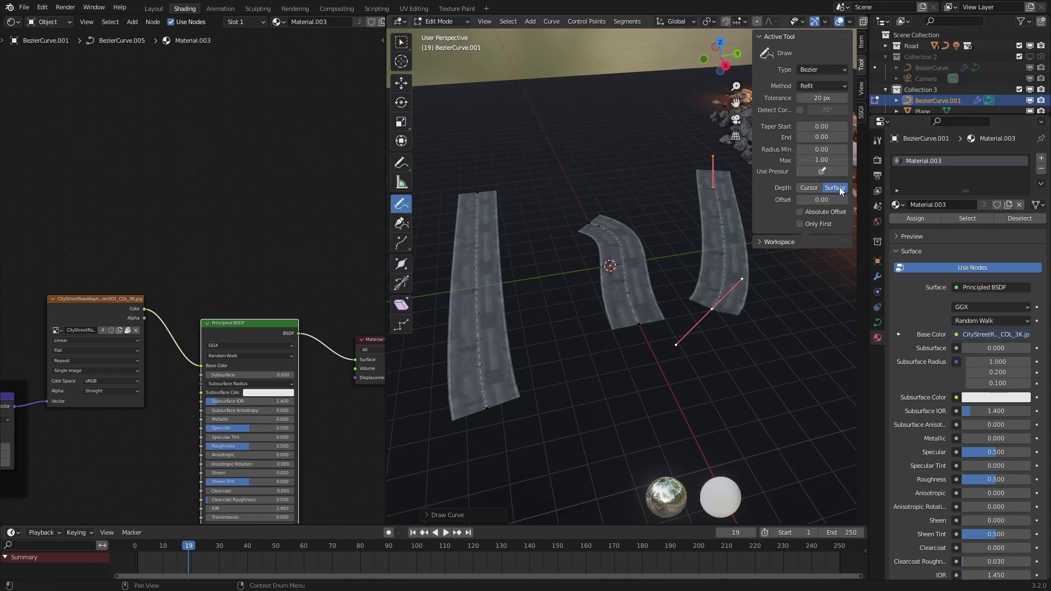
click(812, 187)
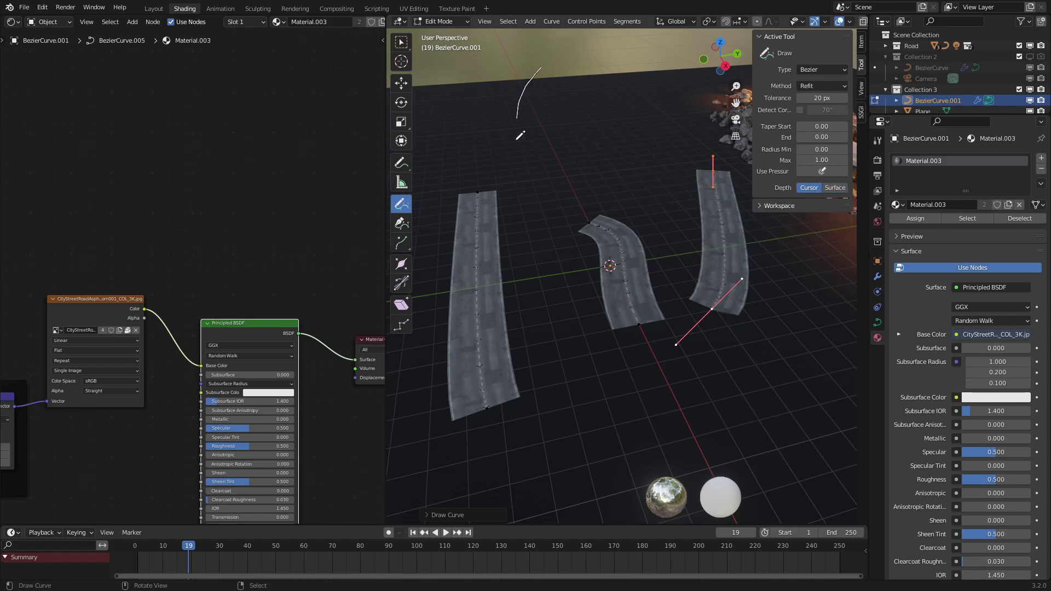
drag(646, 270, 645, 270)
mouse_move(645, 270)
middle_down()
mouse_move(677, 167)
mouse_move(569, 180)
middle_up()
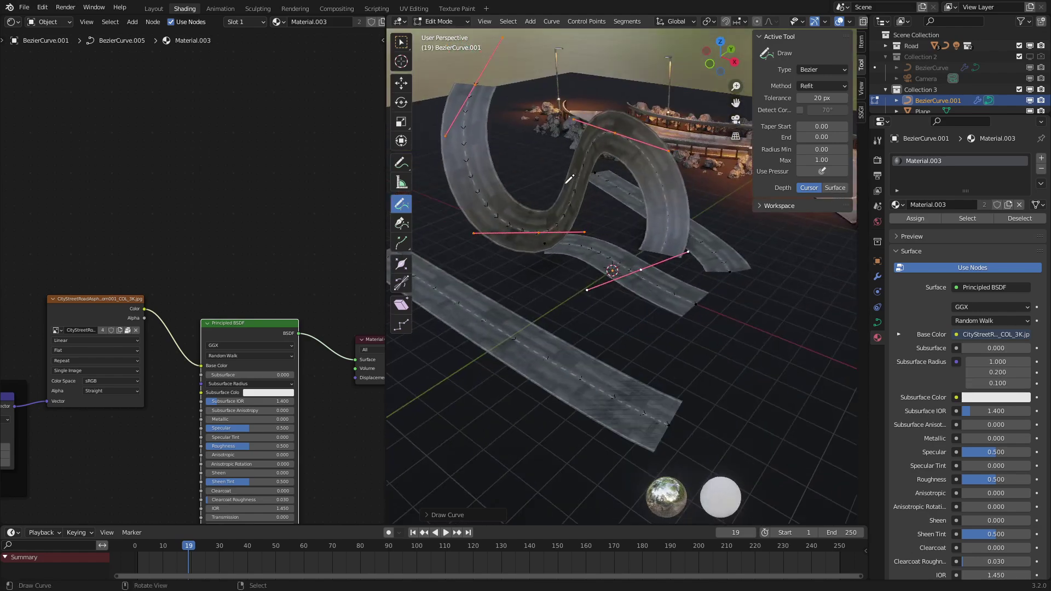
key(ctrl+z)
- Set the Draw tool's Depth to Surface and draw additional curved road segments on the ground
click(838, 190)
mouse_move(660, 187)
middle_down()
mouse_move(553, 221)
mouse_move(693, 145)
middle_up()
scroll(693, 145, down, 2)
mouse_move(512, 168)
mouse_down()
mouse_move(504, 224)
mouse_move(679, 356)
mouse_up()
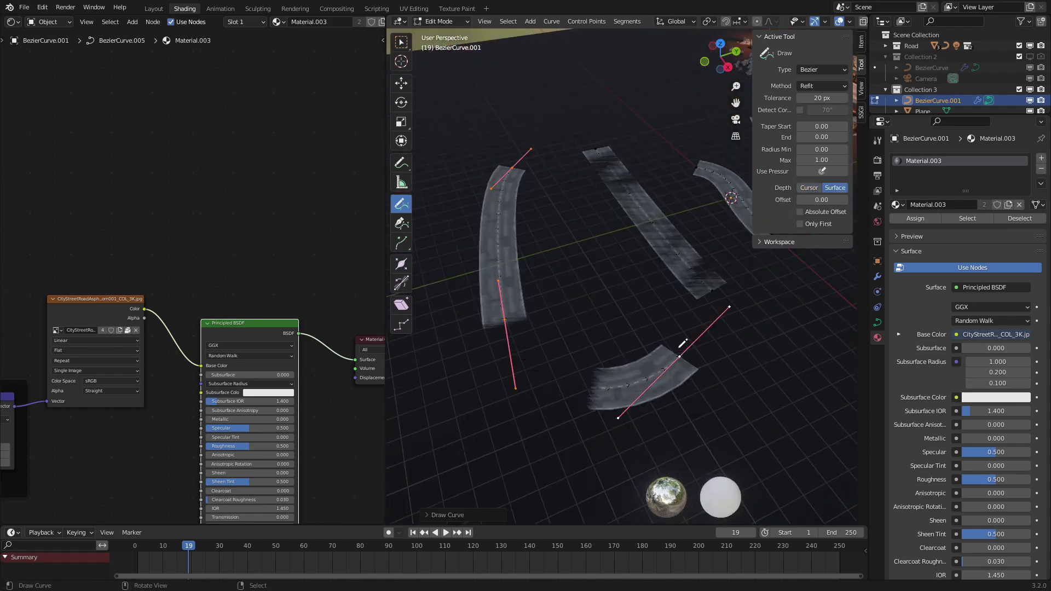
- Hide the sidebar, return the road curve to Object Mode, and switch the shader node area to the Geometry Node Editor
scroll(679, 336, up, 2)
scroll(674, 326, up, 2)
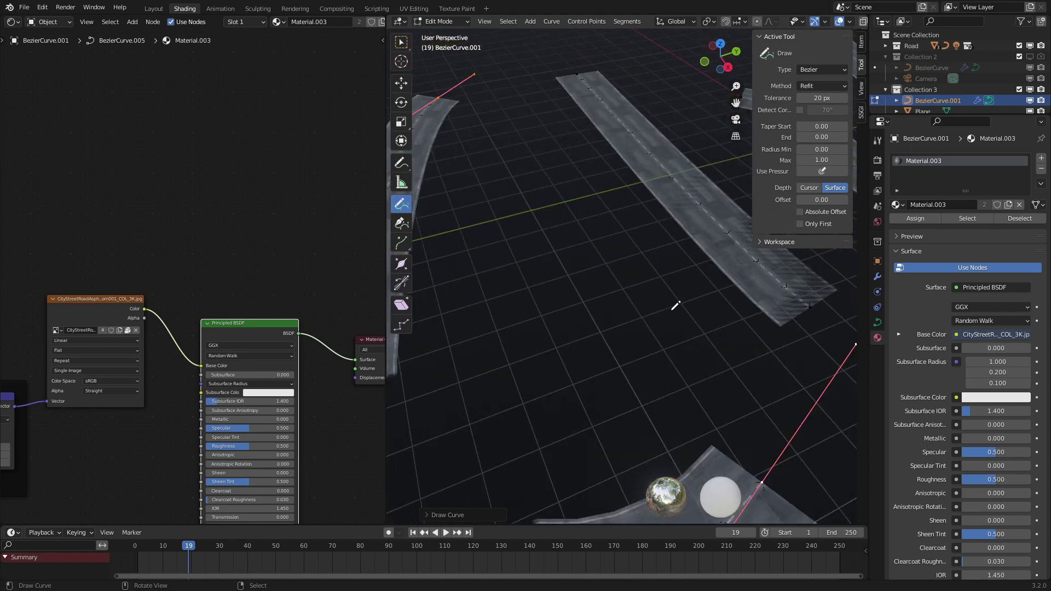
key(n)
scroll(671, 301, down, 2)
scroll(665, 306, up, 2)
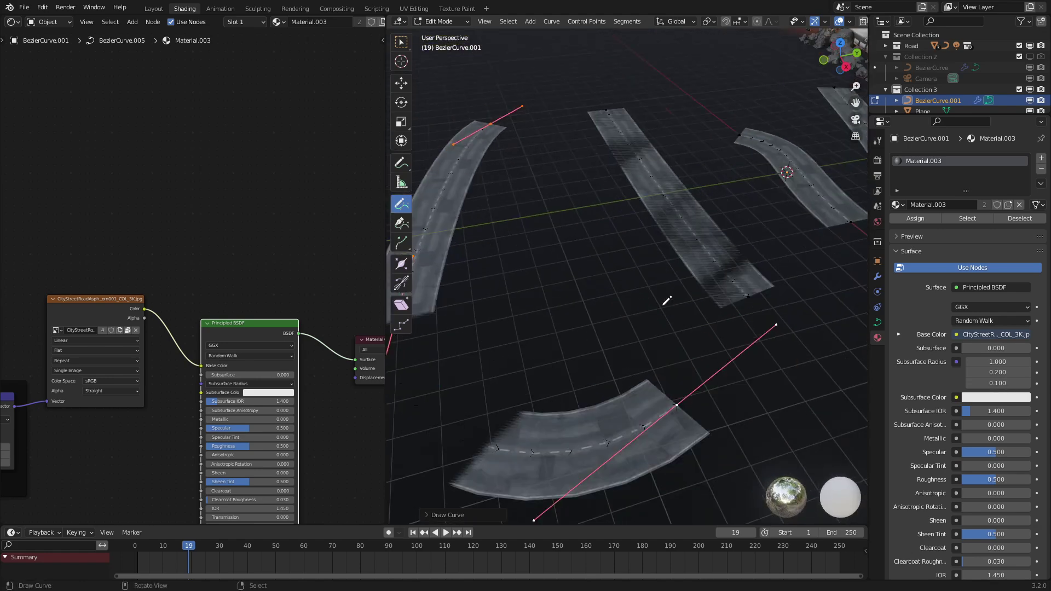
key(Tab)
click(13, 23)
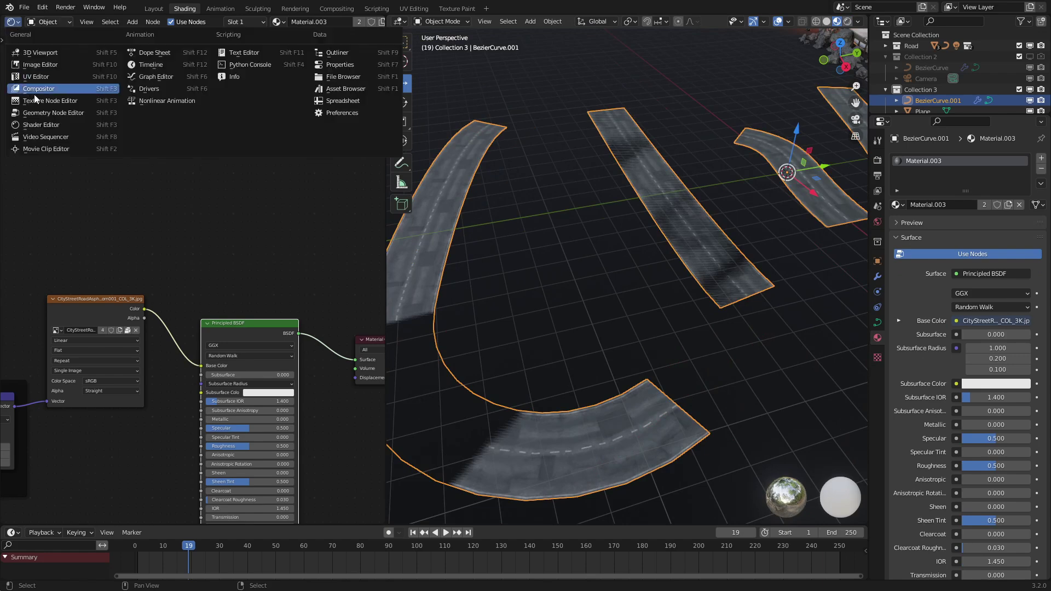
click(43, 113)
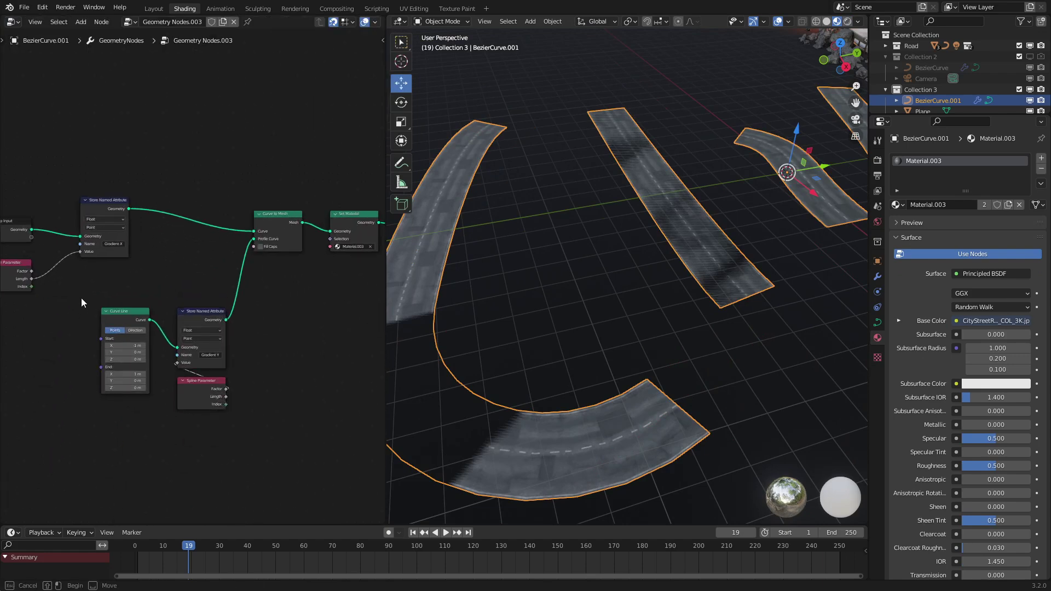
- Compact the node layout by moving the Curve Line group, Gradient X attribute, Curve to Mesh and Set Material nodes away from the Group Output
drag(80, 291, 219, 422)
key(g)
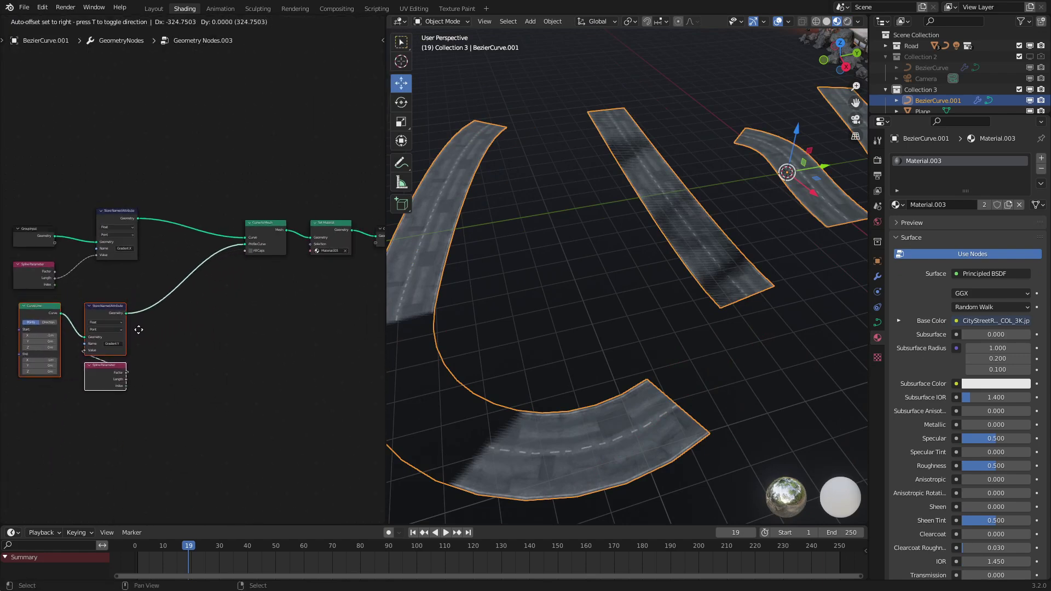
click(141, 331)
click(26, 276)
drag(125, 222, 112, 227)
drag(206, 186, 342, 267)
key(g)
click(239, 265)
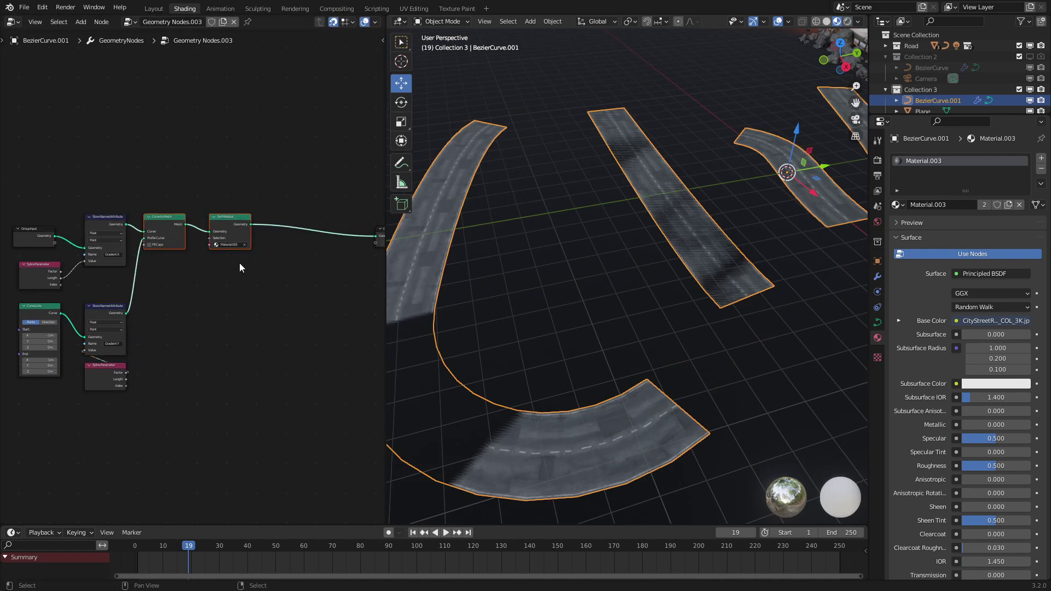
- Insert a Set Position node between Set Material and Group Output, with its Z offset set to 0.01 m
key(shift+a)
click(217, 31)
text(set pos)
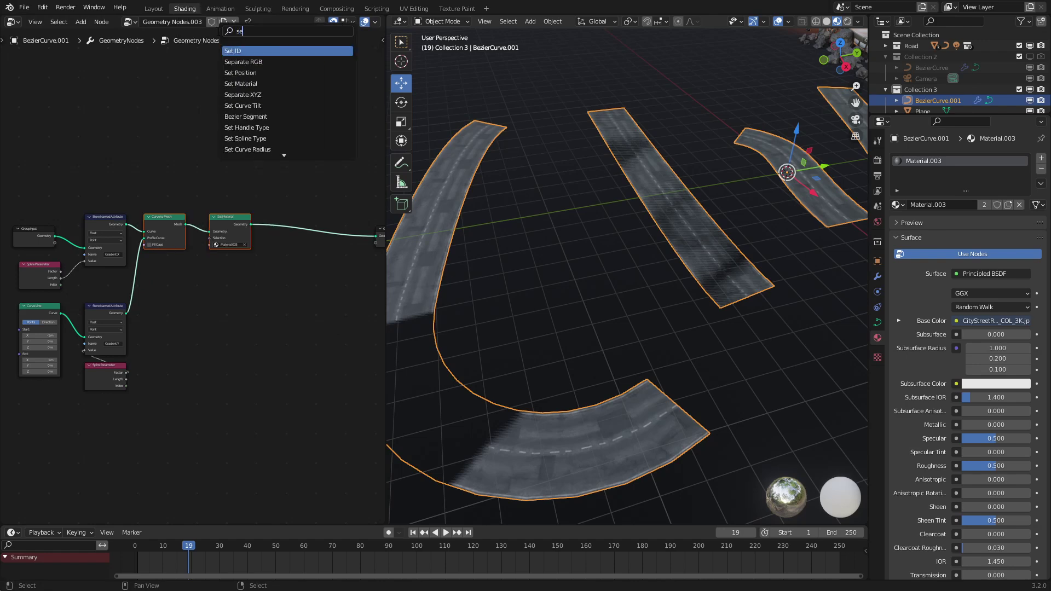
key(Return)
click(298, 246)
scroll(297, 246, up, 3)
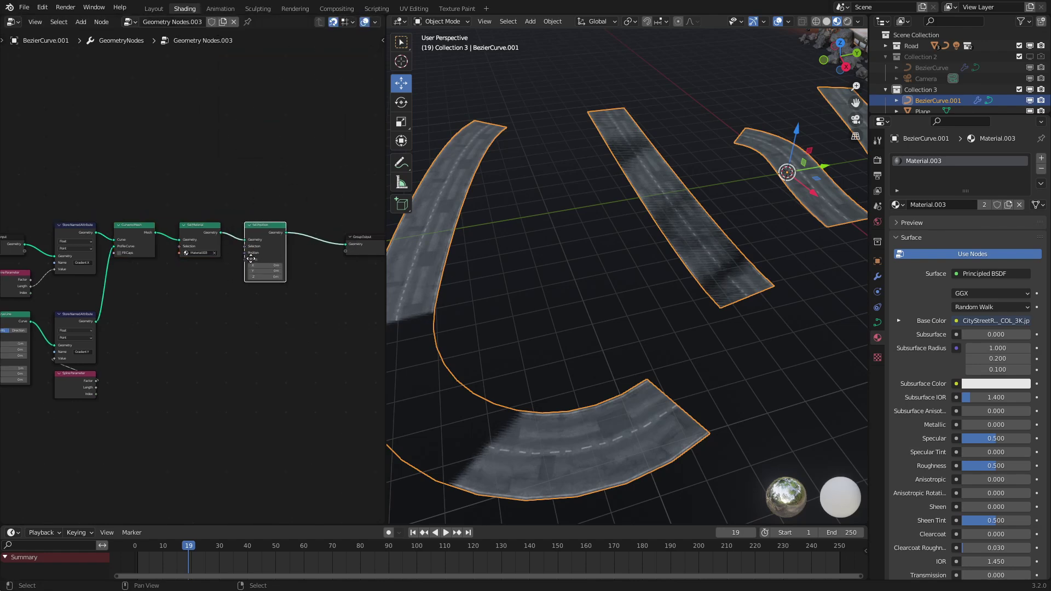
click(276, 286)
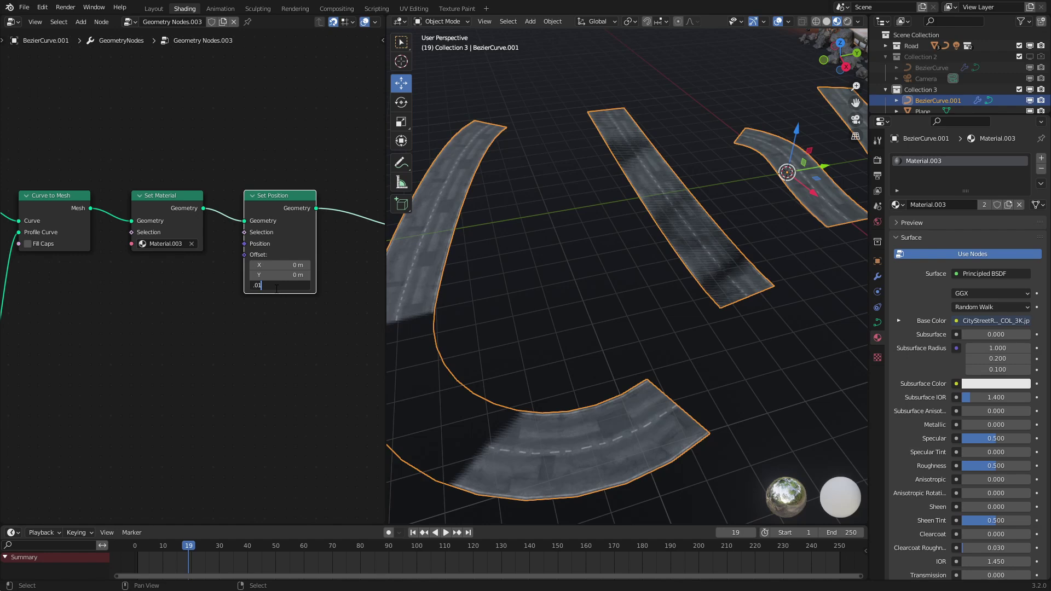
key(Return)
middle_drag(557, 375, 540, 366)
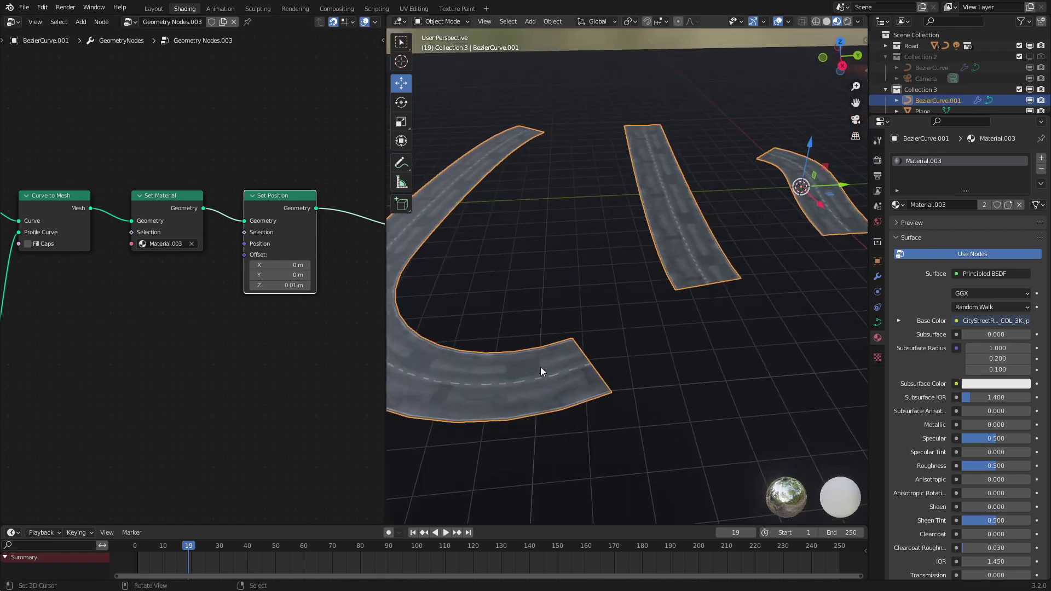
- Move all the road nodes together closer to the Group Output node
scroll(113, 212, down, 6)
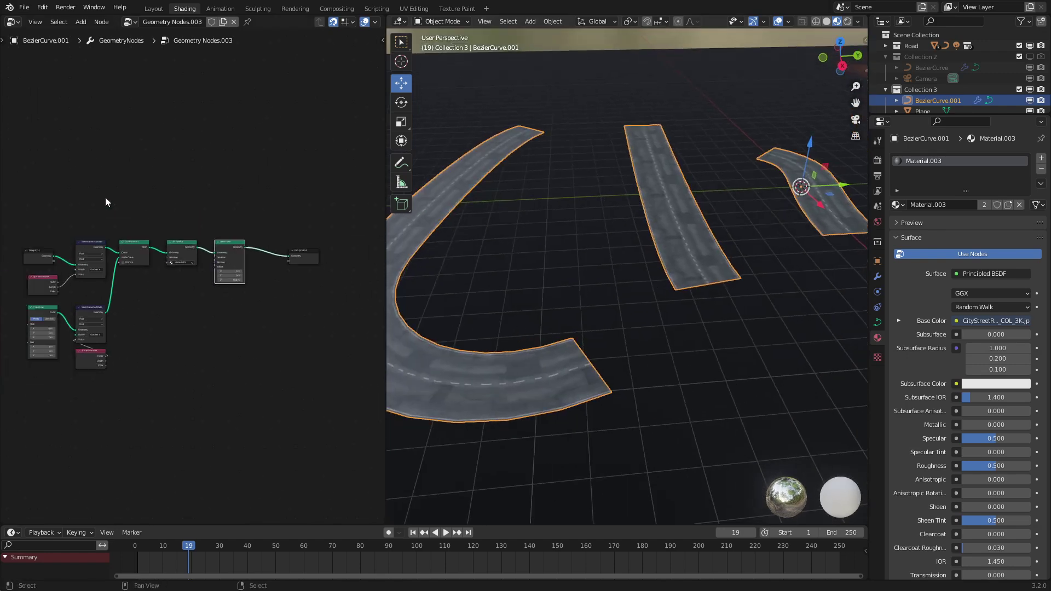
drag(35, 222, 237, 407)
key(g)
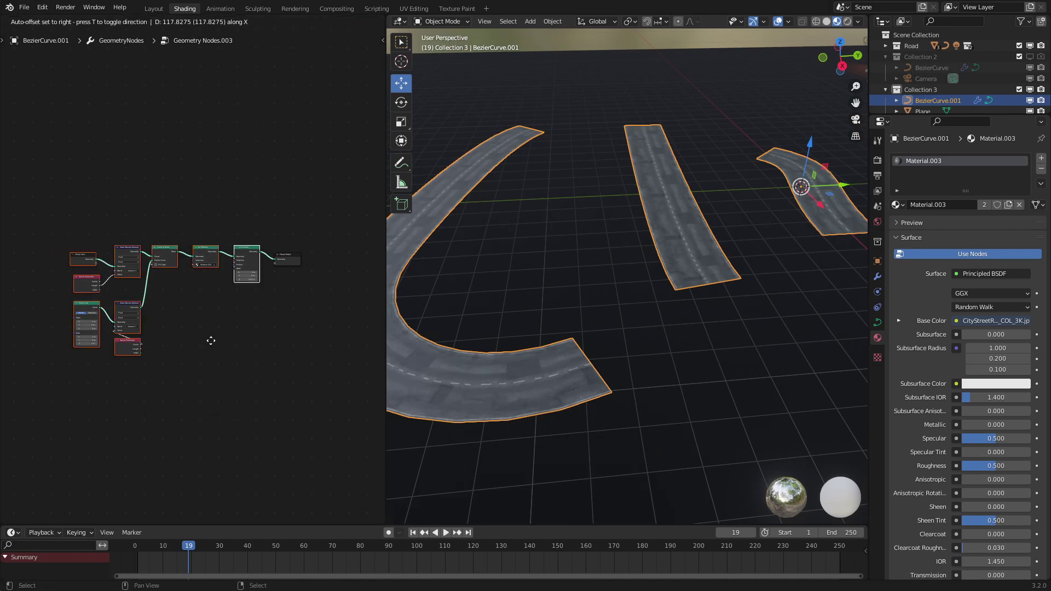
right_click(214, 341)
key(g)
click(207, 321)
click(207, 323)
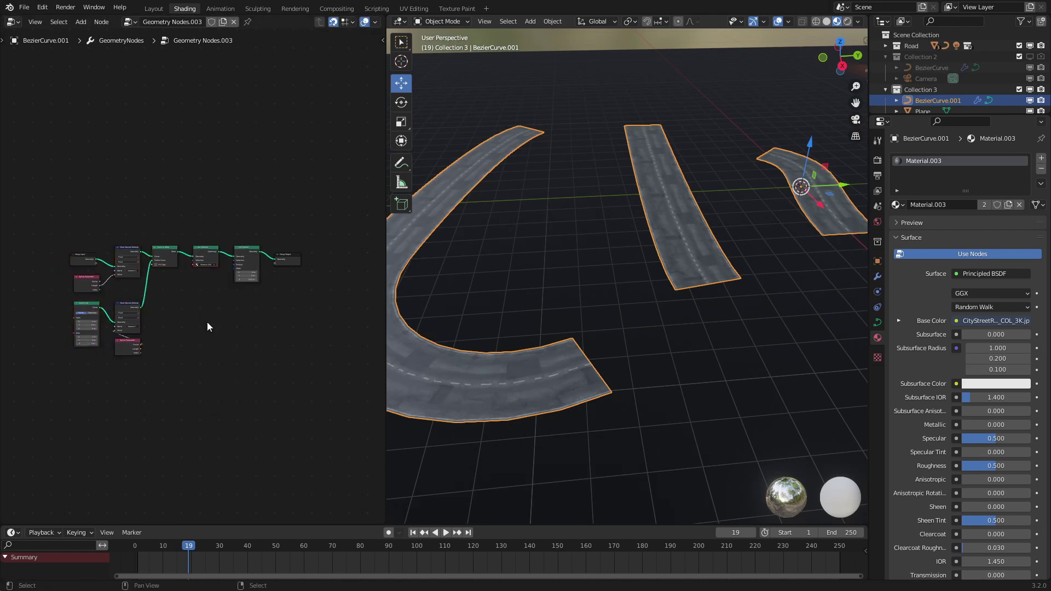
scroll(187, 313, up, 7)
middle_drag(184, 312, 229, 311)
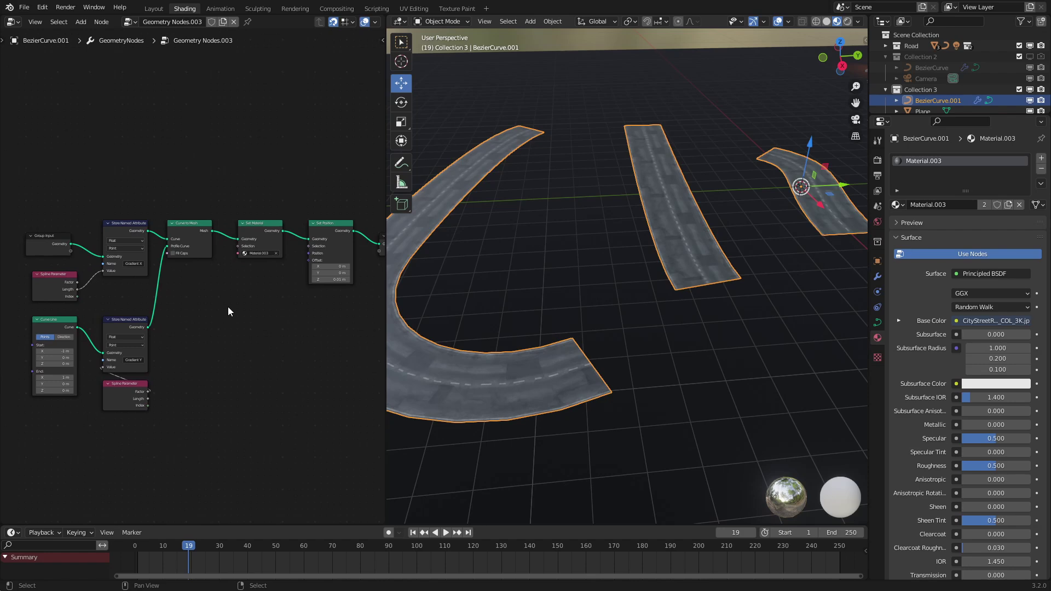
- Open the curve's Object Data properties and inspect the road bend's segments in Wireframe shading, returning to Material Preview
click(878, 278)
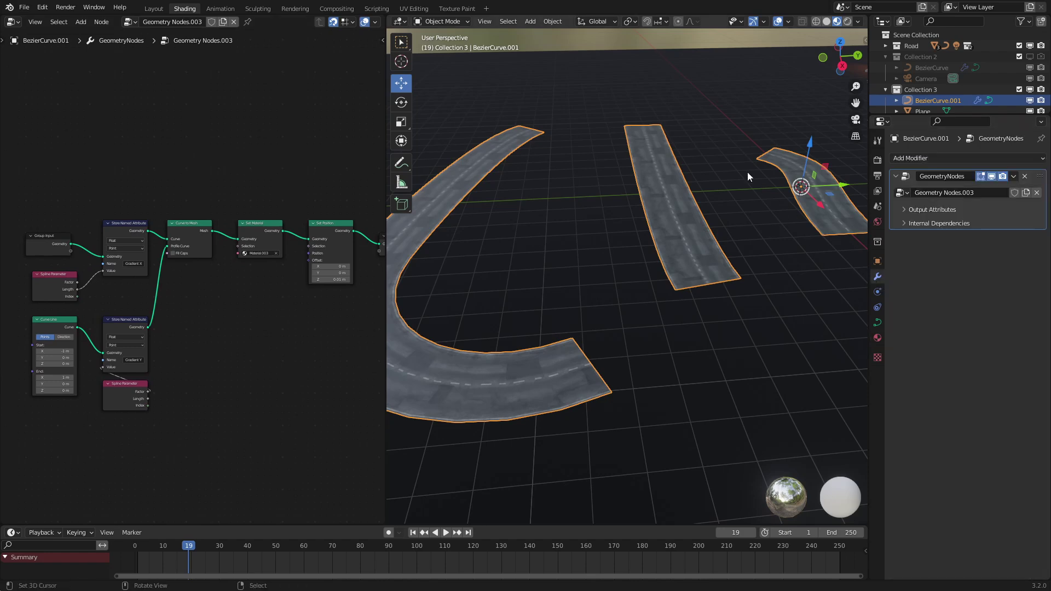
click(878, 323)
mouse_move(623, 324)
middle_down()
mouse_move(609, 290)
mouse_move(528, 335)
mouse_move(548, 110)
mouse_move(431, 331)
mouse_move(464, 334)
middle_up()
key(shift+z)
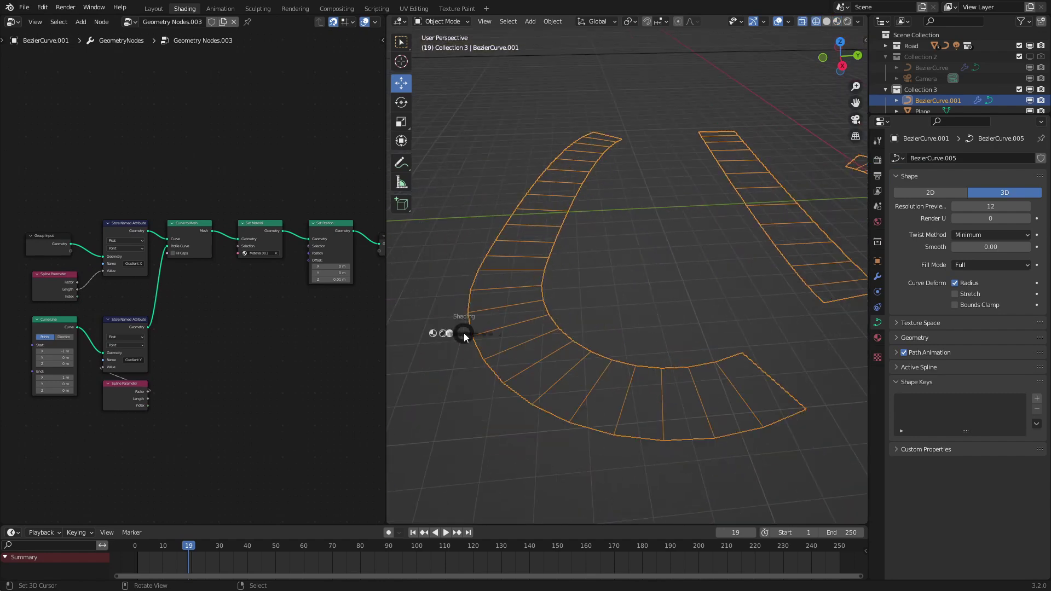
scroll(465, 332, up, 2)
key(shift+z)
key(shift+z)
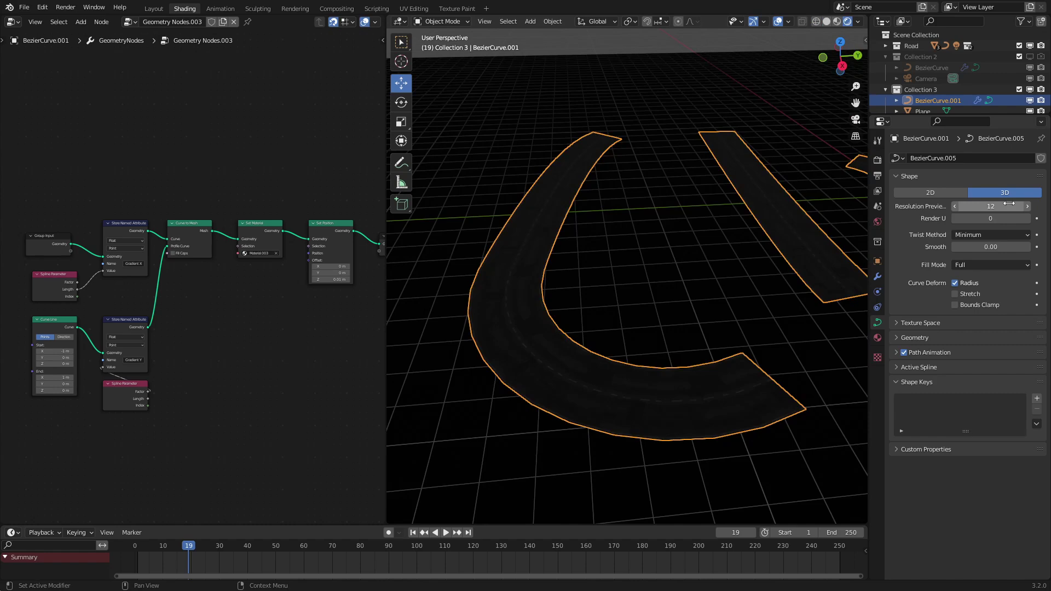
key(alt+z)
- Set the curve's Resolution Preview U to 30 and display the denser road segments in Wireframe shading
click(1012, 208)
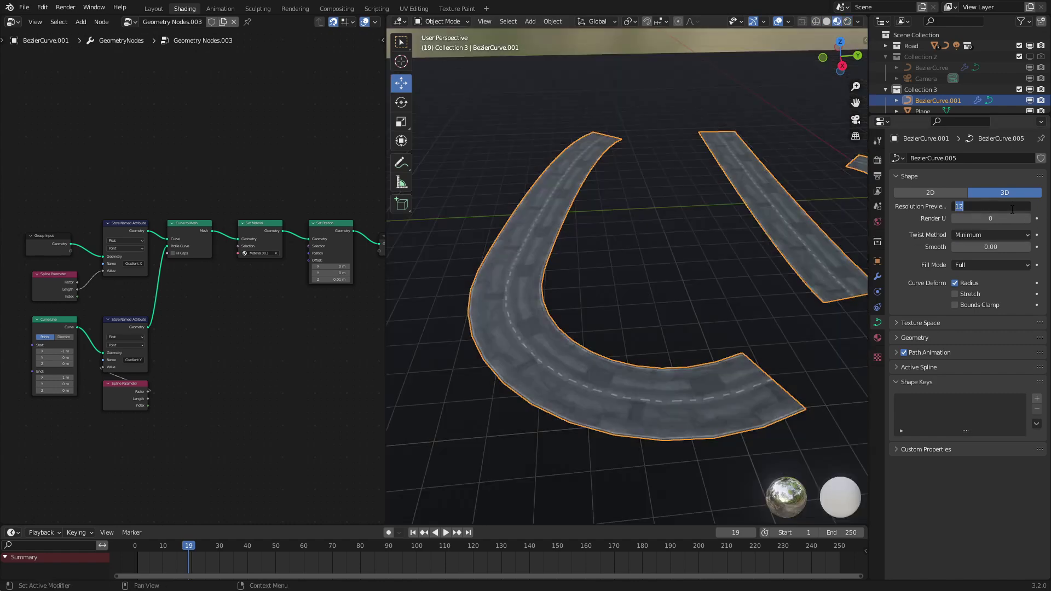
text(30)
key(Return)
scroll(690, 320, up, 2)
middle_drag(677, 362, 667, 346)
key(z)
click(620, 349)
mouse_move(1012, 207)
mouse_down()
mouse_move(1000, 208)
mouse_move(1023, 207)
mouse_move(1011, 207)
mouse_up()
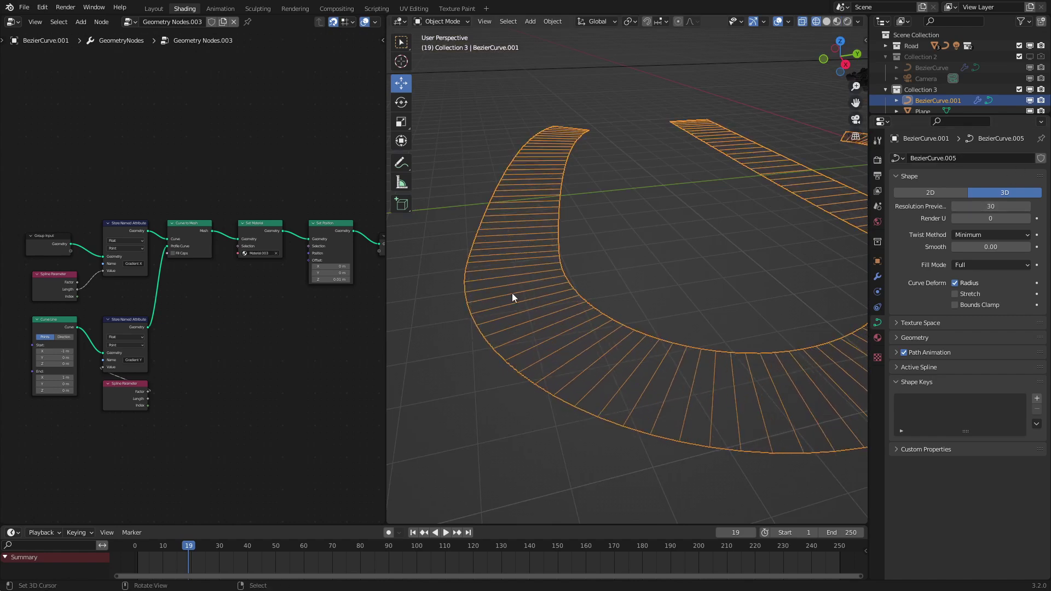
- Examine the road strips in Rendered and Material Preview shading from several angles, including a close view of the middle road
key(z)
click(585, 291)
scroll(681, 220, down, 5)
shift+middle_drag(682, 220, 575, 298)
scroll(602, 290, up, 2)
key(z)
click(628, 224)
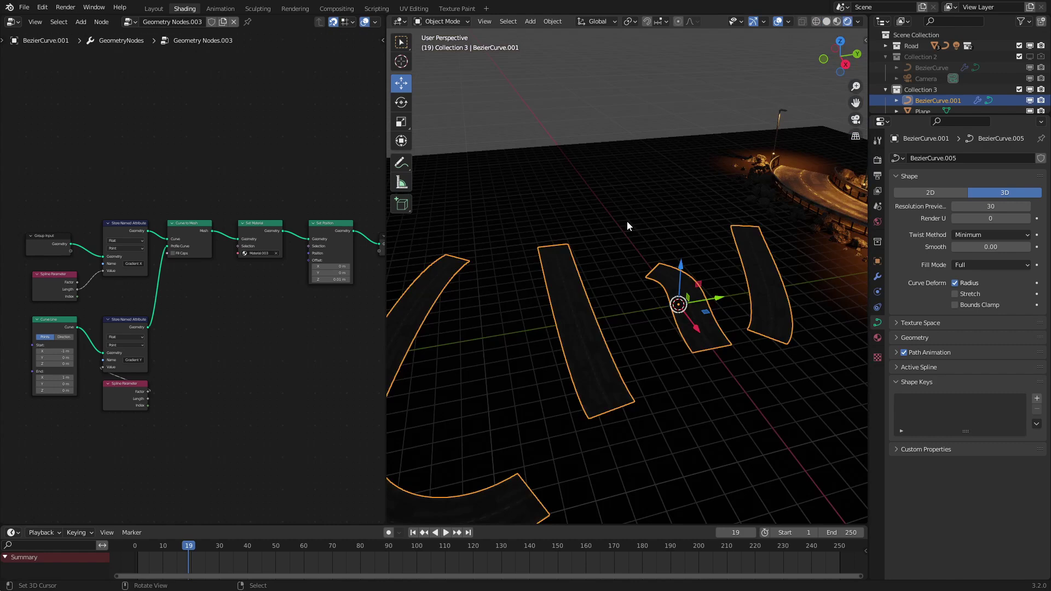
key(z)
key(2)
shift+middle_drag(618, 219, 602, 210)
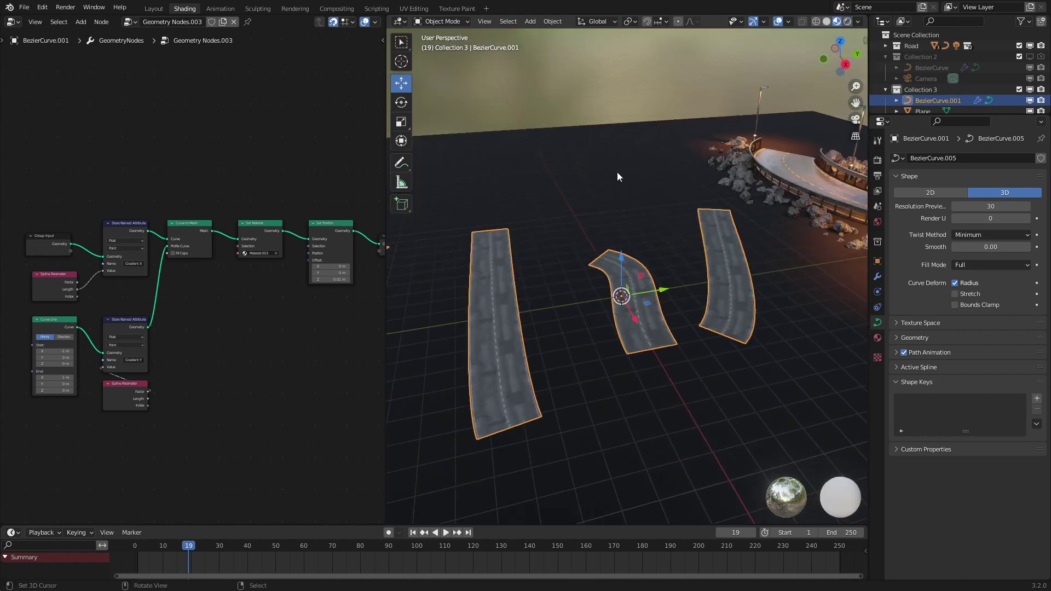
right_click(617, 172)
scroll(629, 241, up, 4)
right_click(633, 260)
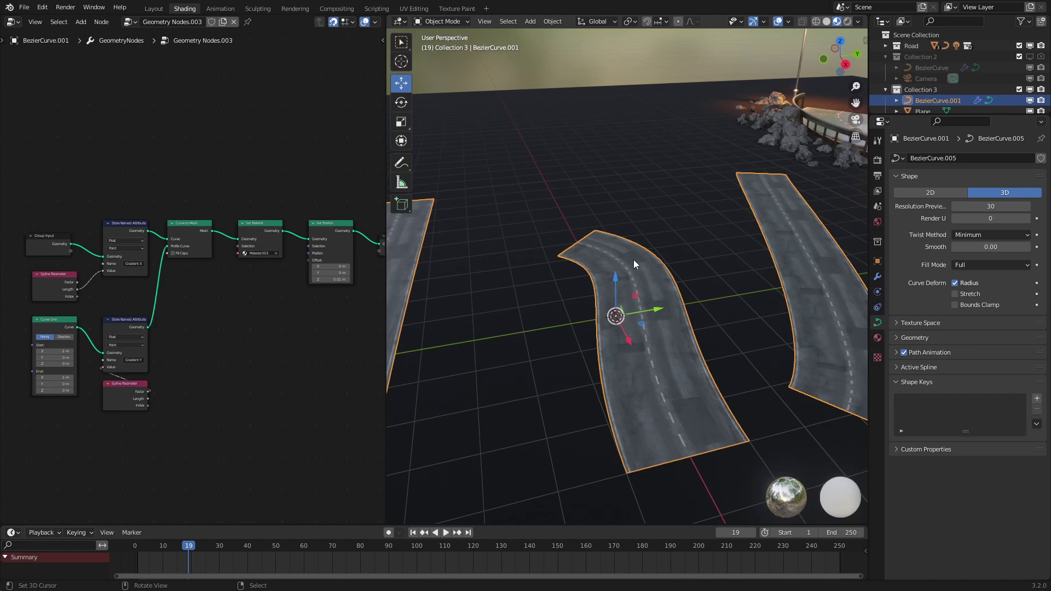
mouse_move(623, 293)
middle_down()
mouse_move(658, 311)
mouse_move(606, 294)
middle_up()
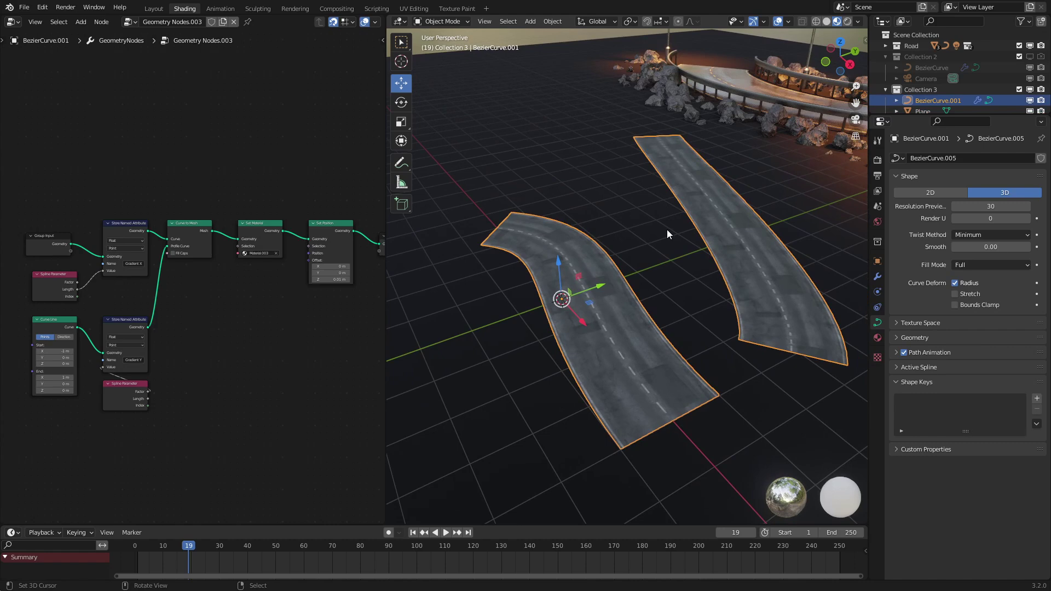
middle_drag(674, 259, 653, 258)
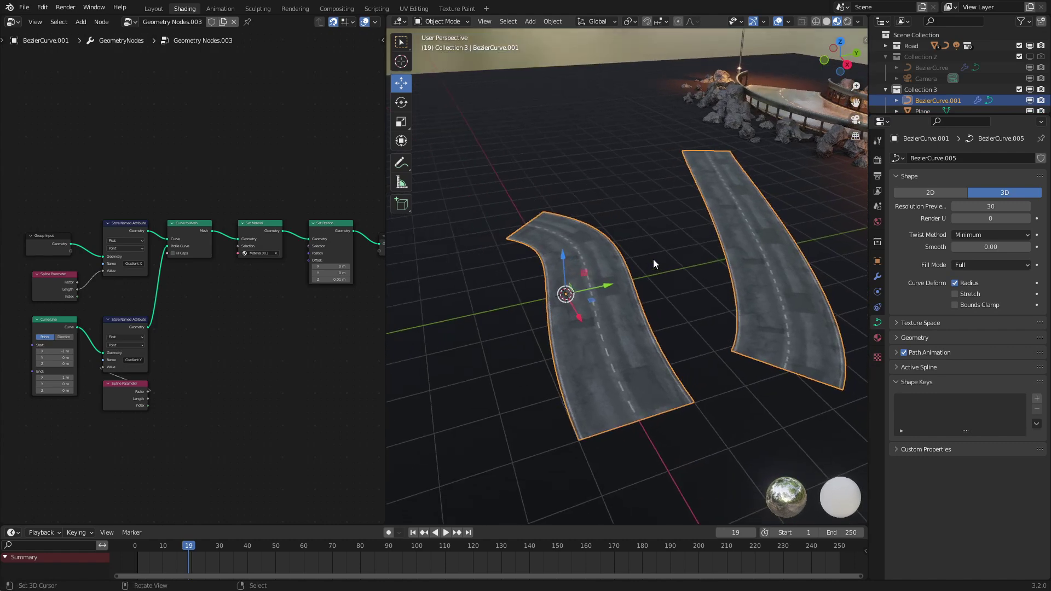
scroll(655, 258, up, 1)
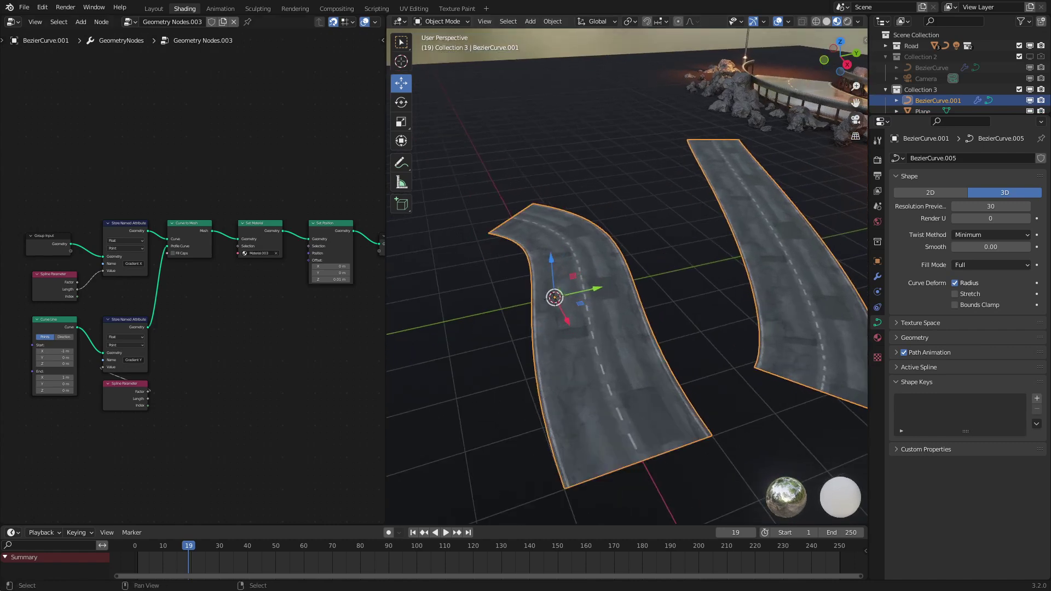